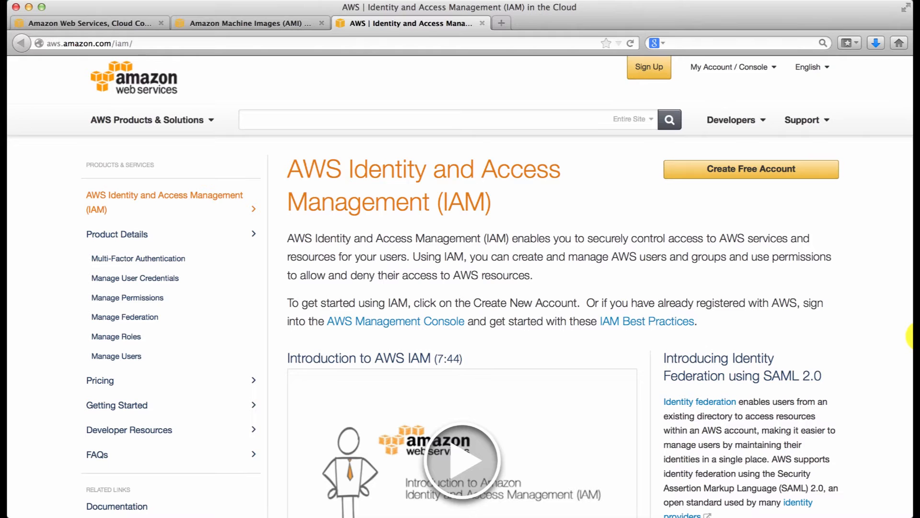
Step: View the Amazon Machine Images documentation and the AWS Identity and Access Management page, then return to the AWS home page
{"action": "left_click", "coordinate": [253, 24]}
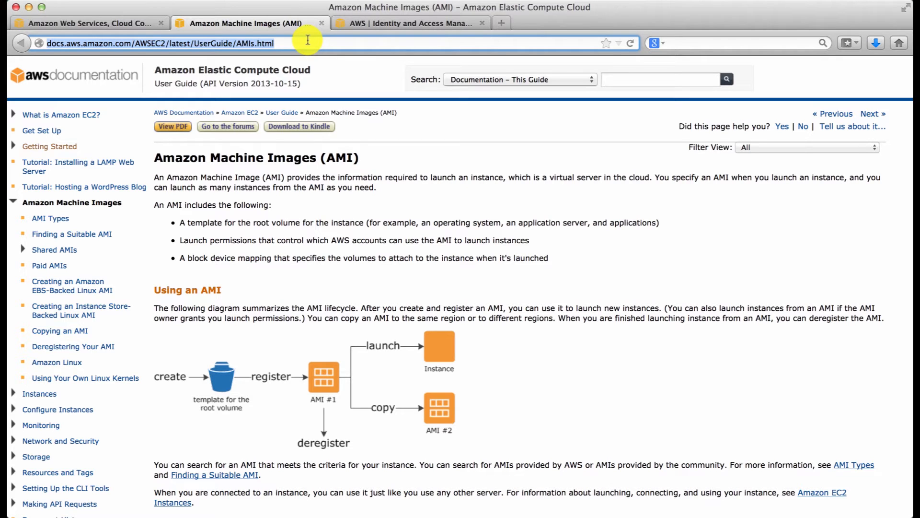
{"action": "left_click", "coordinate": [383, 27]}
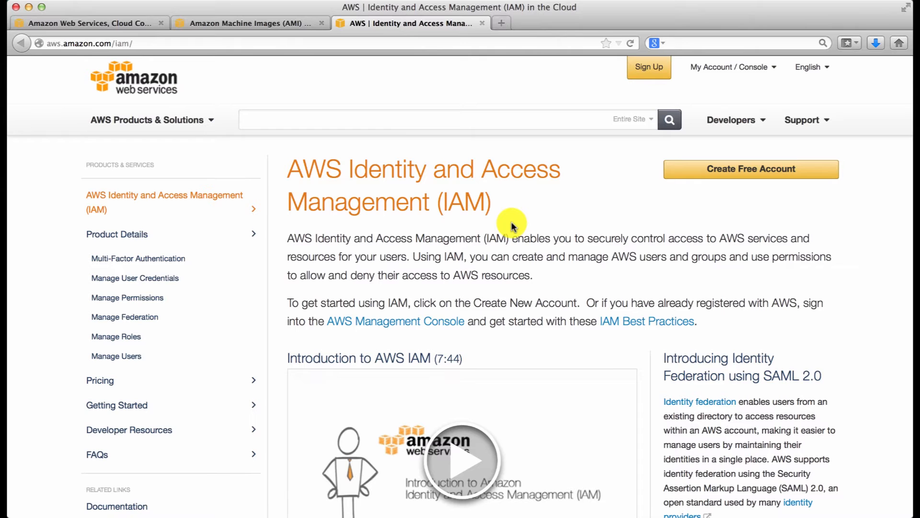
{"action": "key", "text": "super+1"}
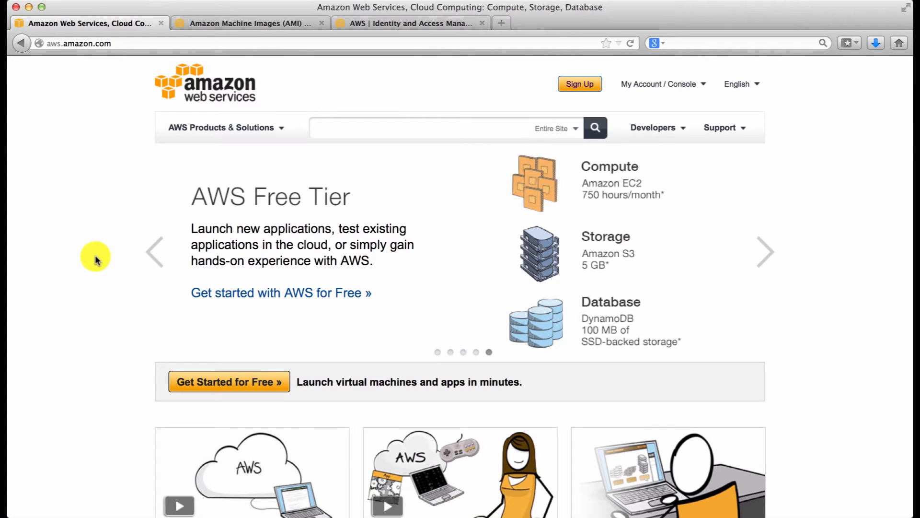
{"action": "left_click", "coordinate": [237, 41]}
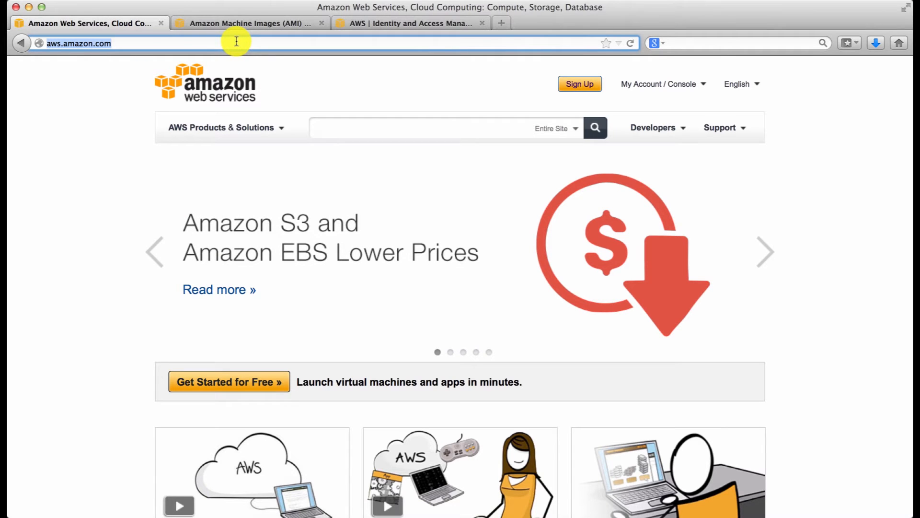
{"action": "type", "text": "https://nexuser.signin.aws.amazon.com/console"}
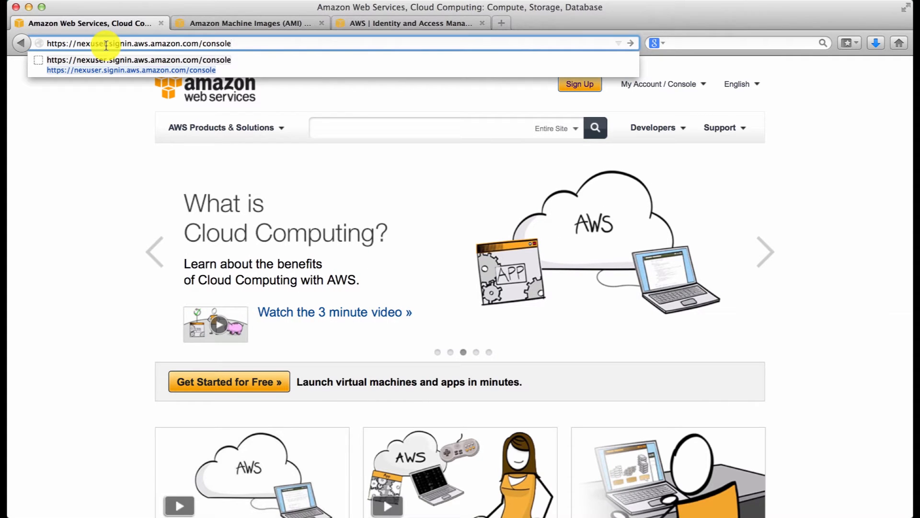
{"action": "key", "text": "Return"}
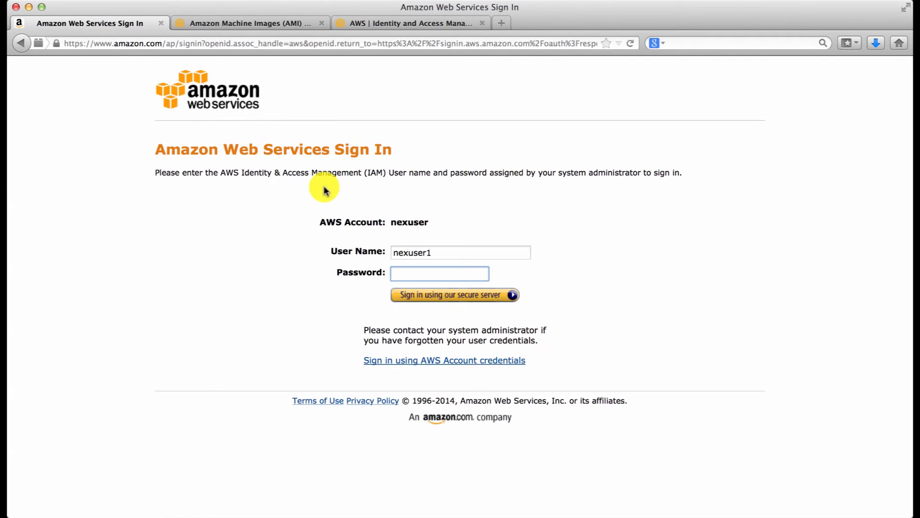
Step: Sign in as the prefilled IAM user with the account password and dismiss the offer to remember the password
{"action": "left_click", "coordinate": [438, 253]}
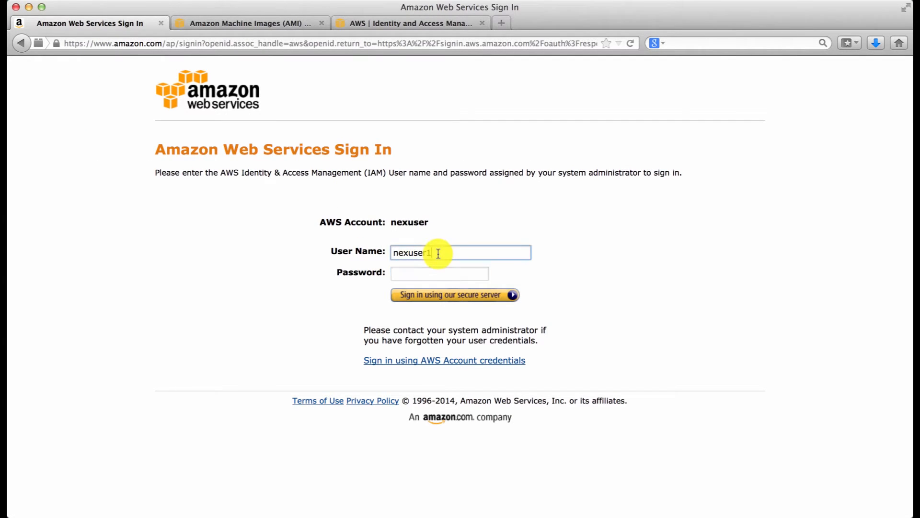
{"action": "left_click", "coordinate": [430, 271]}
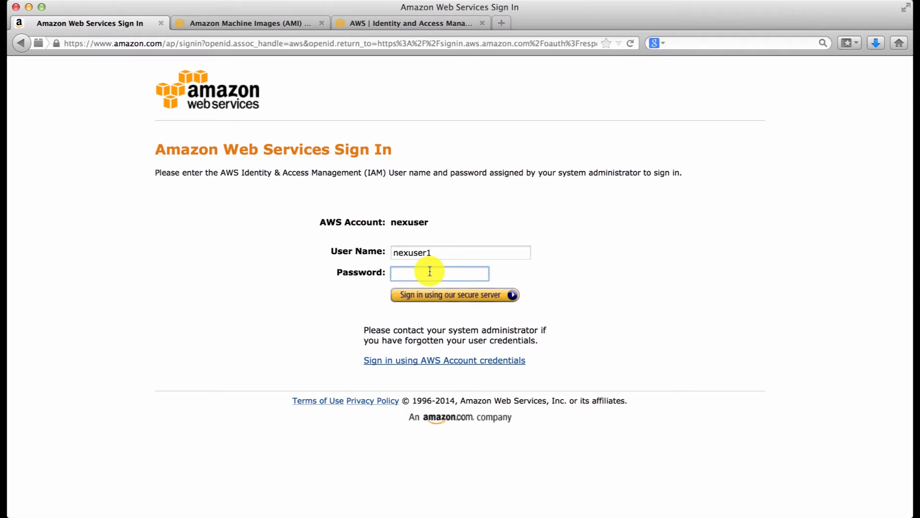
{"action": "type", "text": "•••••••••••••"}
{"action": "key", "text": "Return"}
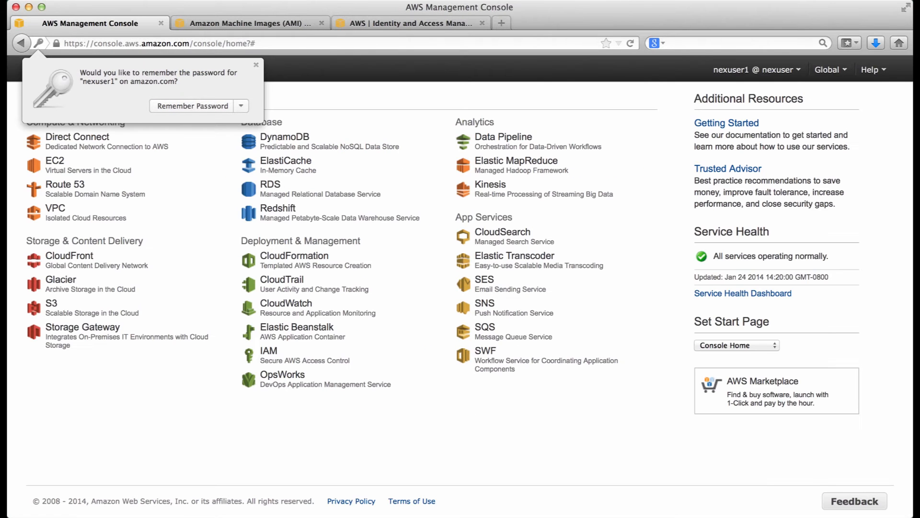
{"action": "left_click", "coordinate": [258, 65]}
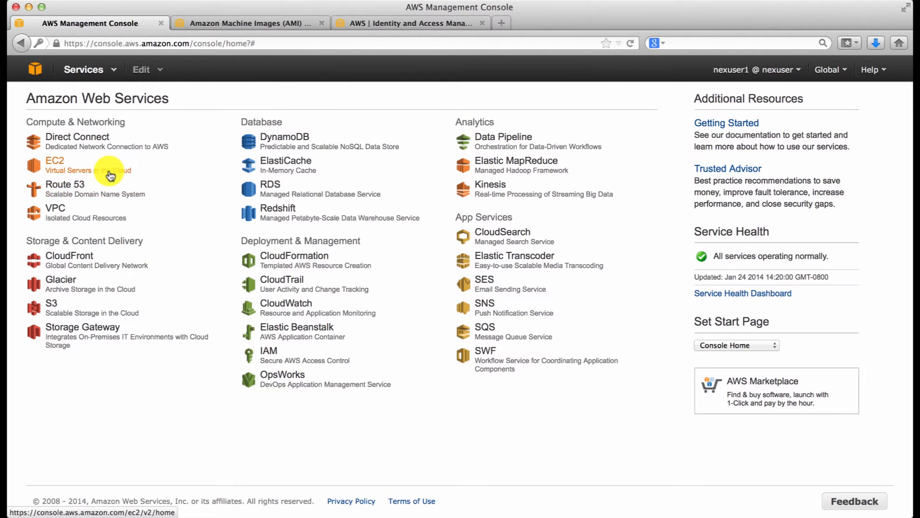
Step: Show the EC2 instances in the US West (Oregon) region and start launching a new instance
{"action": "left_click", "coordinate": [58, 165]}
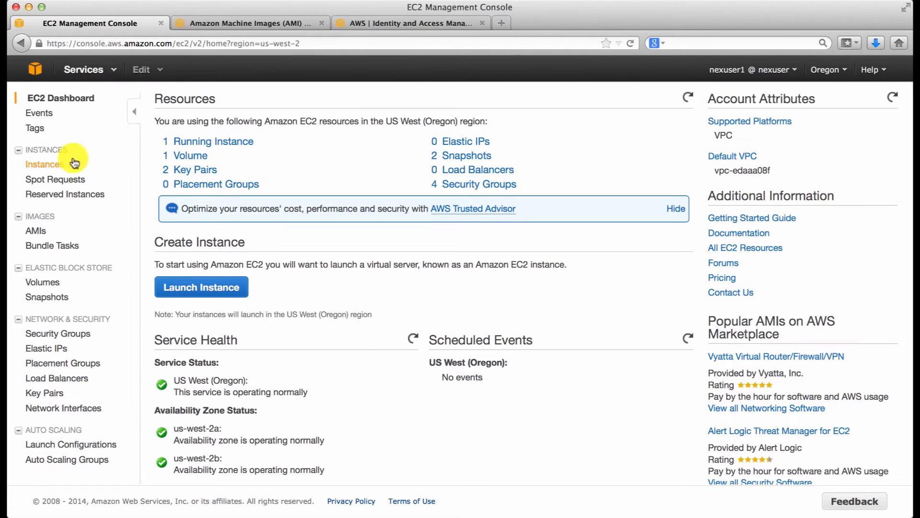
{"action": "left_click", "coordinate": [43, 165]}
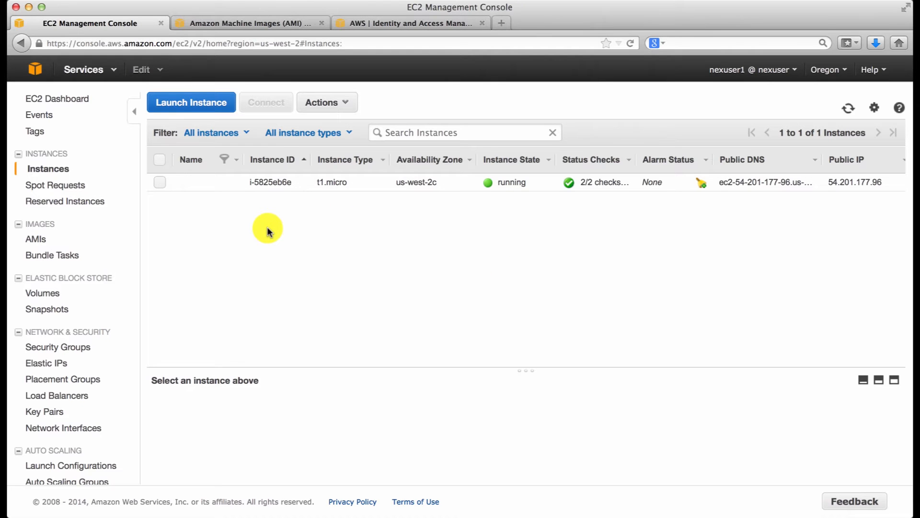
{"action": "left_click", "coordinate": [180, 104]}
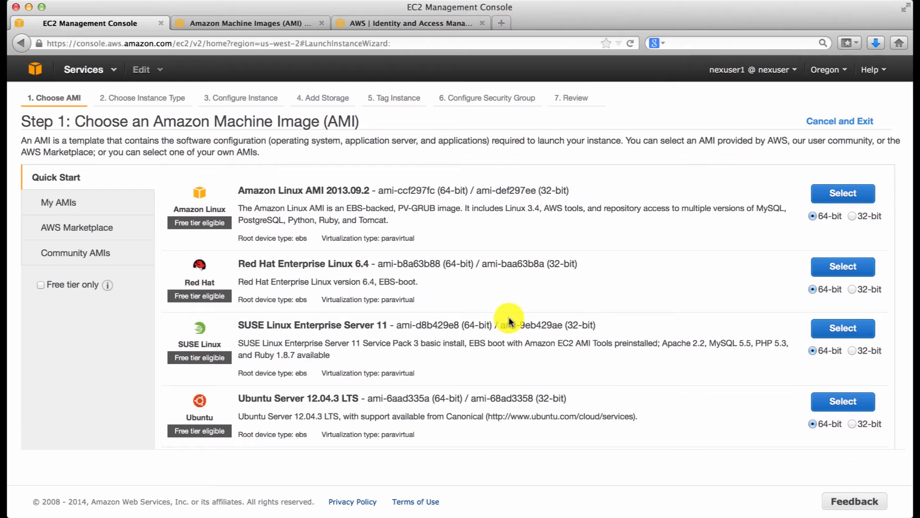
Step: Review the available regions, keep Oregon, and select the 64-bit Ubuntu Server 12.04.3 LTS image for the instance
{"action": "scroll", "coordinate": [501, 316], "scroll_direction": "down", "scroll_amount": 5}
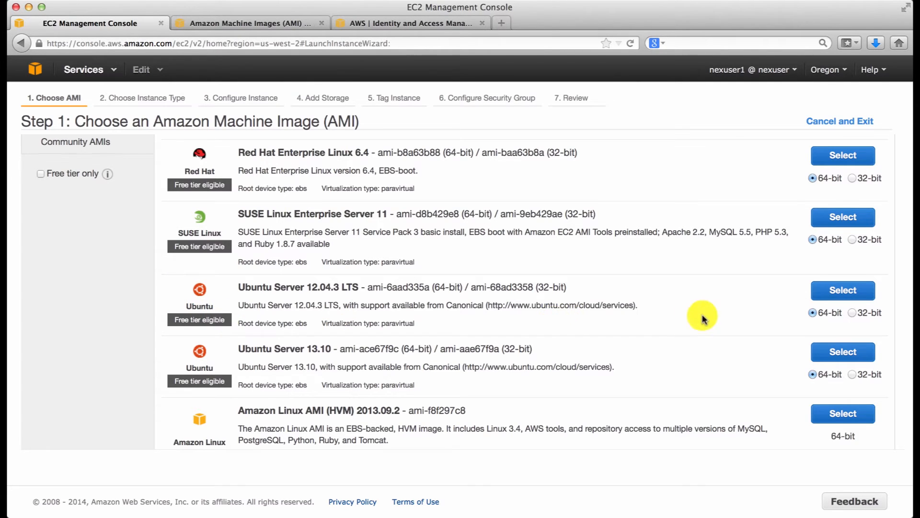
{"action": "left_click", "coordinate": [845, 72]}
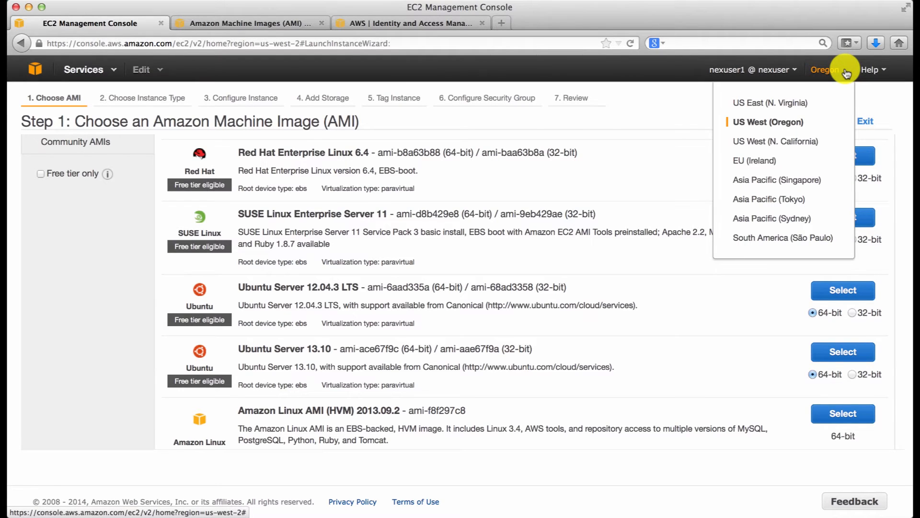
{"action": "left_click", "coordinate": [845, 68]}
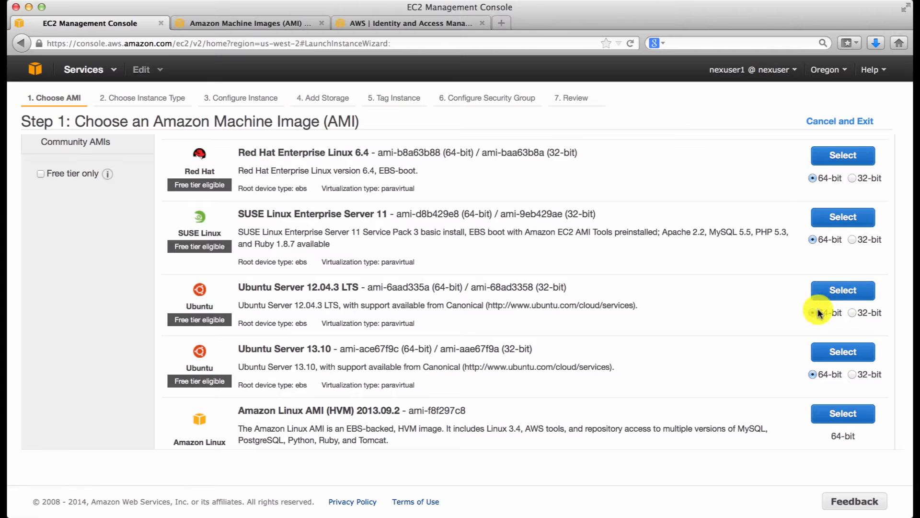
{"action": "left_click", "coordinate": [844, 289]}
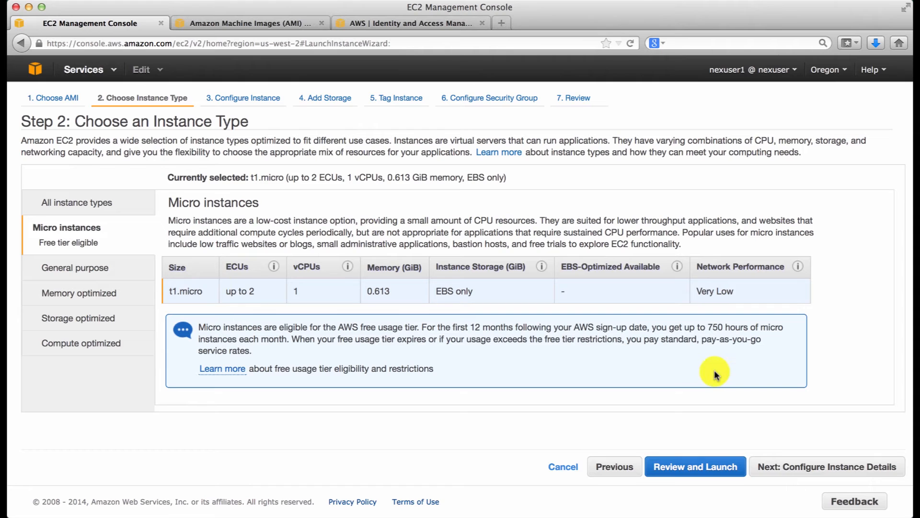
Step: Accept the t1.micro type, the default instance details and the 8 GB Standard root volume, continuing to instance tagging
{"action": "left_click", "coordinate": [812, 473]}
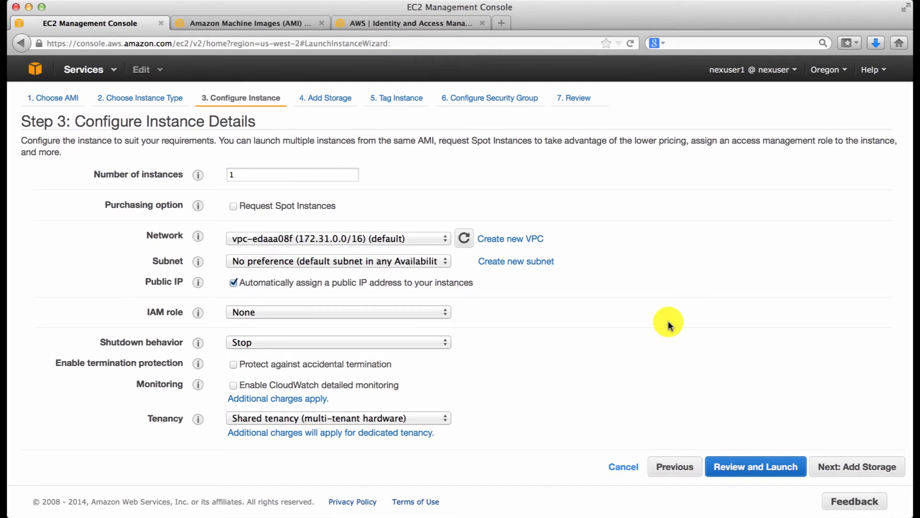
{"action": "left_click", "coordinate": [860, 469]}
{"action": "left_click", "coordinate": [318, 223]}
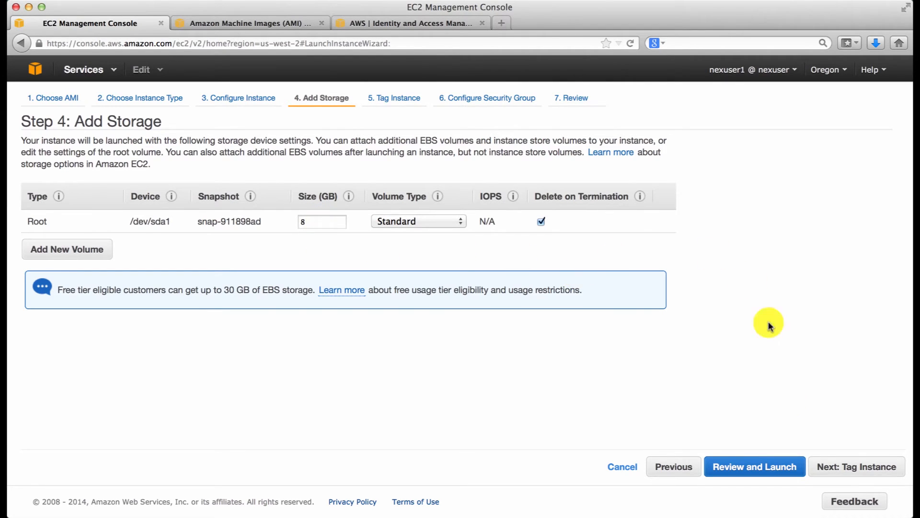
{"action": "left_click", "coordinate": [850, 475]}
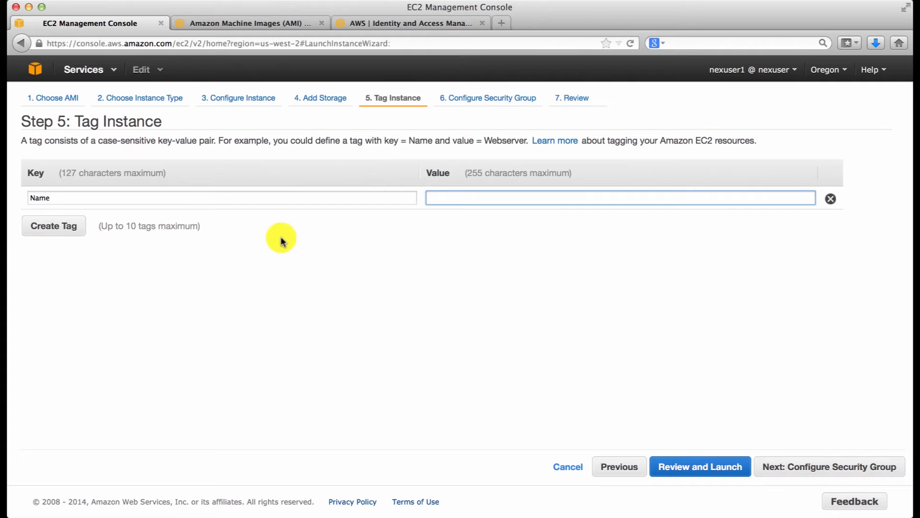
Step: Tag the instance with the key ami_test and the value nex_ami, and continue to the security group configuration
{"action": "double_click", "coordinate": [274, 201]}
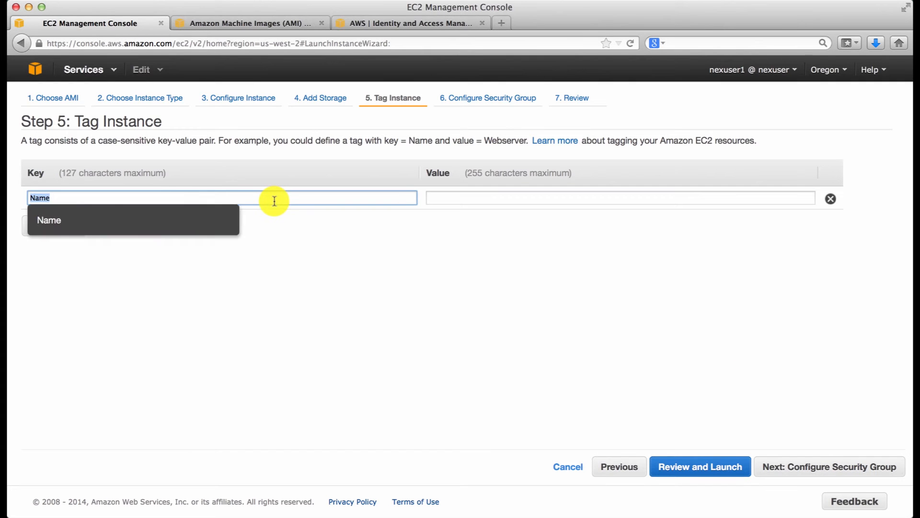
{"action": "type", "text": "ami_Test"}
{"action": "key", "text": "BackSpace"}
{"action": "key", "text": "BackSpace"}
{"action": "key", "text": "BackSpace"}
{"action": "key", "text": "BackSpace"}
{"action": "type", "text": "test"}
{"action": "key", "text": "Tab"}
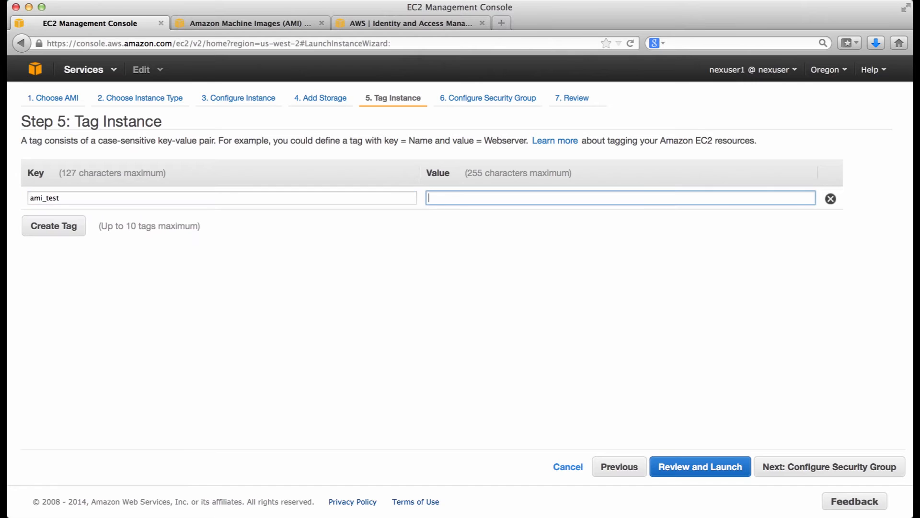
{"action": "type", "text": "nex_ami"}
{"action": "left_click", "coordinate": [817, 468]}
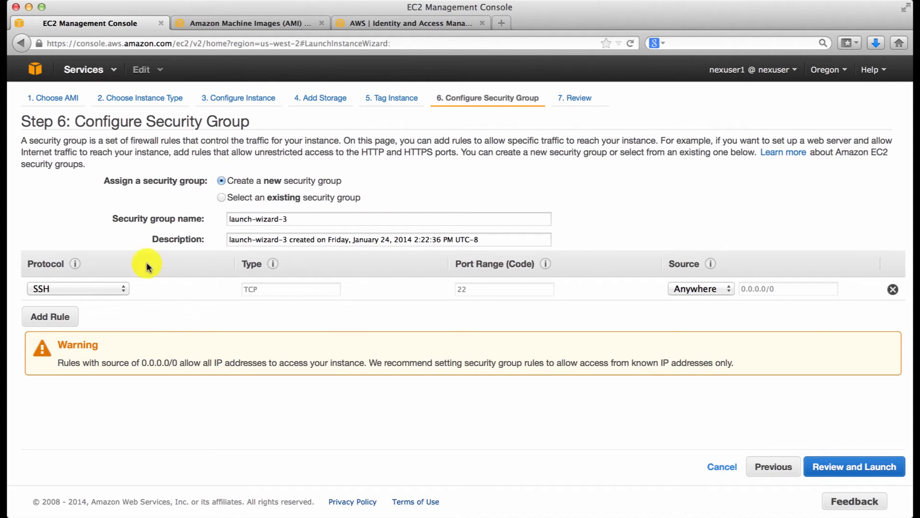
Step: Assign only the existing security group launch-wizard-1 to the instance and continue to the launch review
{"action": "left_click", "coordinate": [221, 198]}
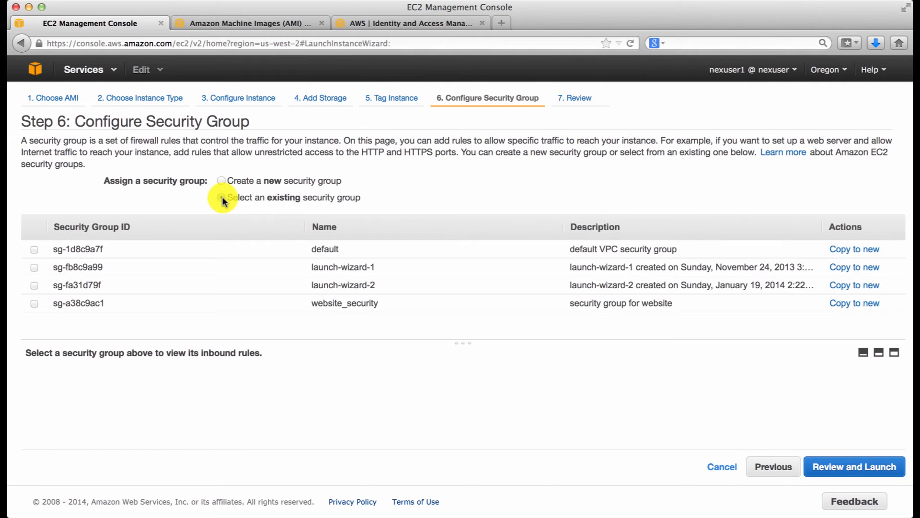
{"action": "left_click", "coordinate": [34, 287]}
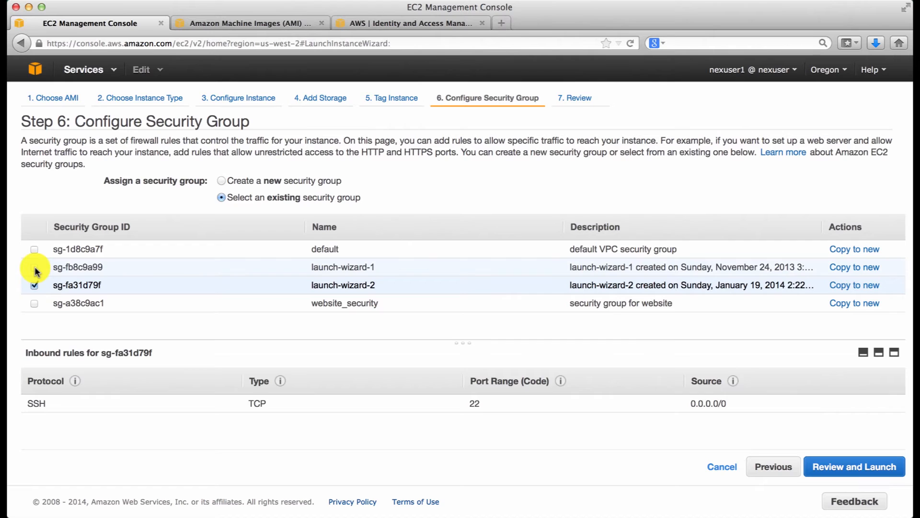
{"action": "left_click", "coordinate": [34, 266]}
{"action": "left_click", "coordinate": [35, 287]}
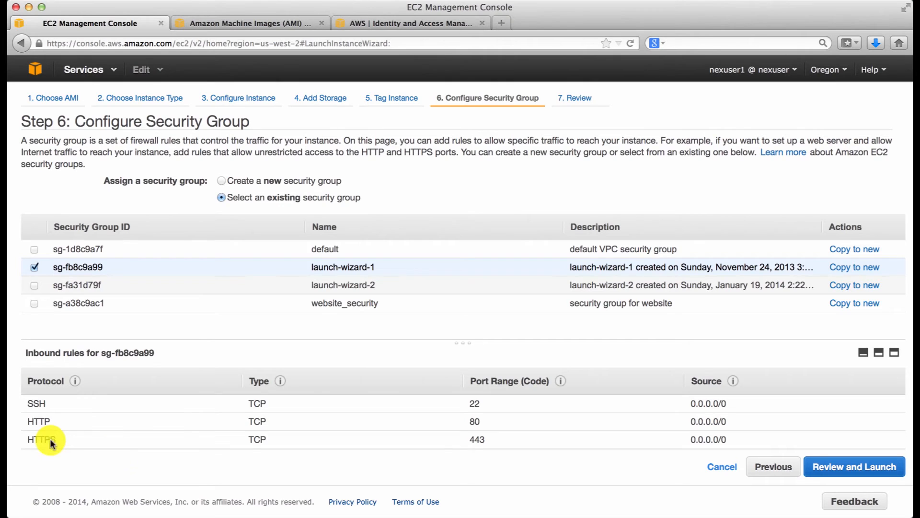
{"action": "left_click", "coordinate": [851, 467]}
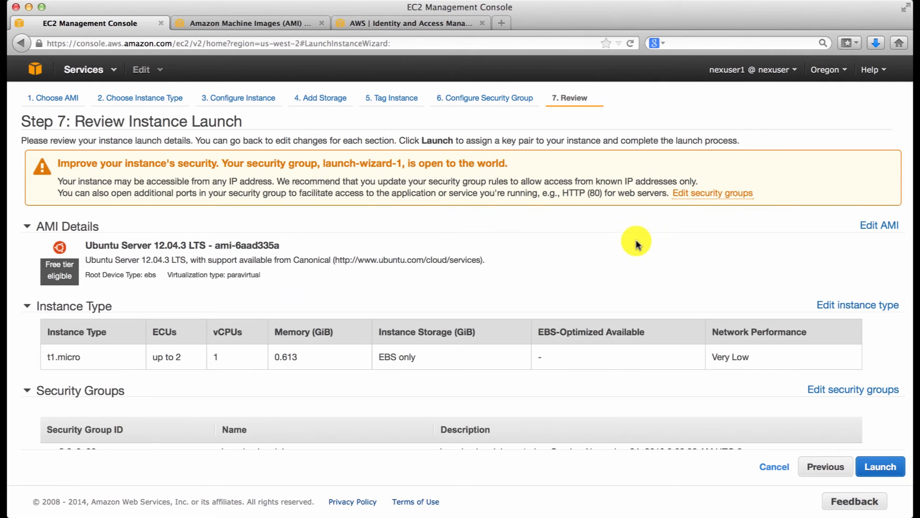
Step: Launch the reviewed instance with the existing key pair nexuser1_creds, acknowledging access to its private key file, and show the instances list
{"action": "scroll", "coordinate": [829, 437], "scroll_direction": "down", "scroll_amount": 5}
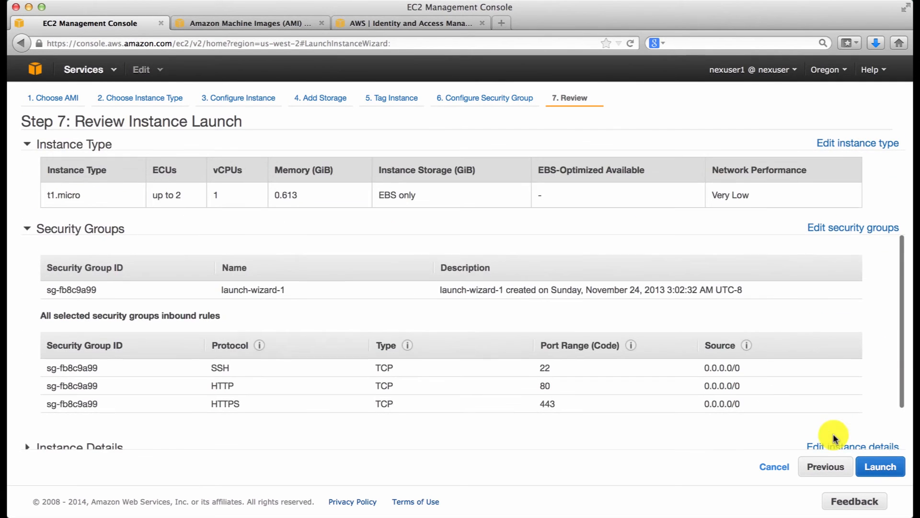
{"action": "left_click", "coordinate": [882, 465]}
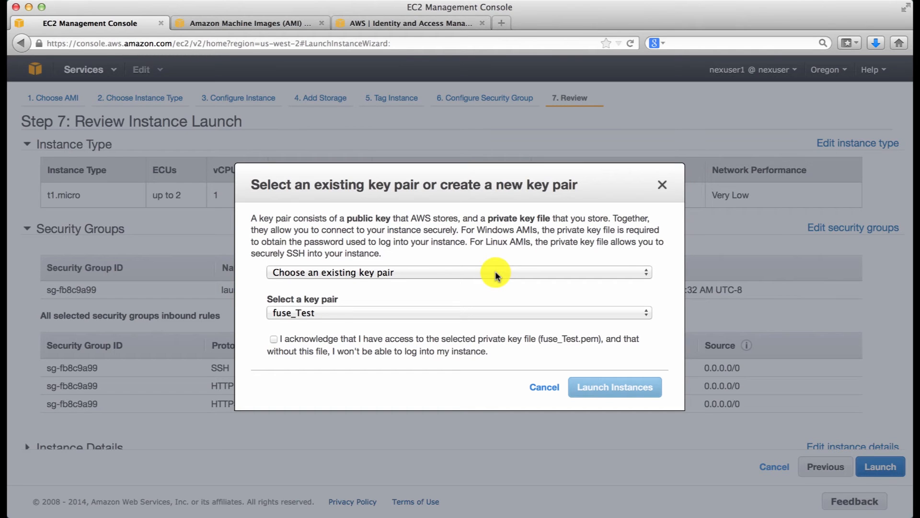
{"action": "left_click", "coordinate": [495, 271]}
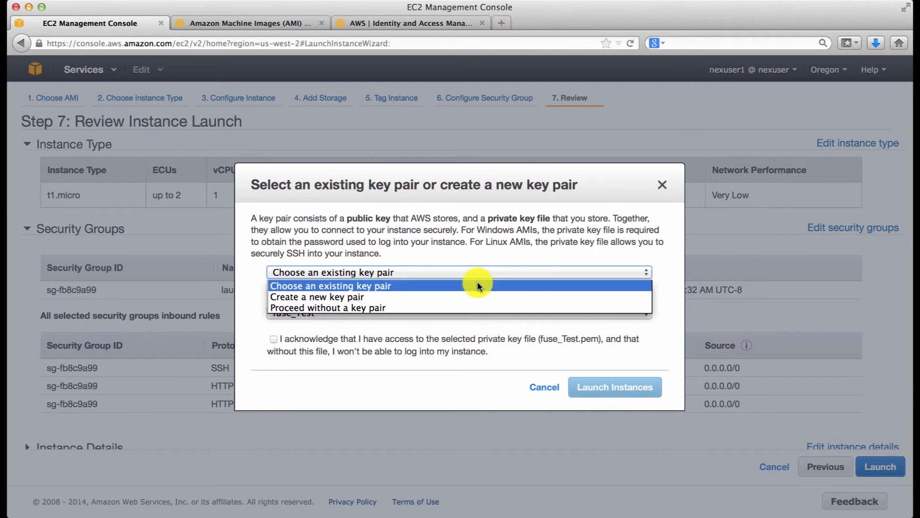
{"action": "left_click", "coordinate": [478, 285]}
{"action": "left_click", "coordinate": [467, 312]}
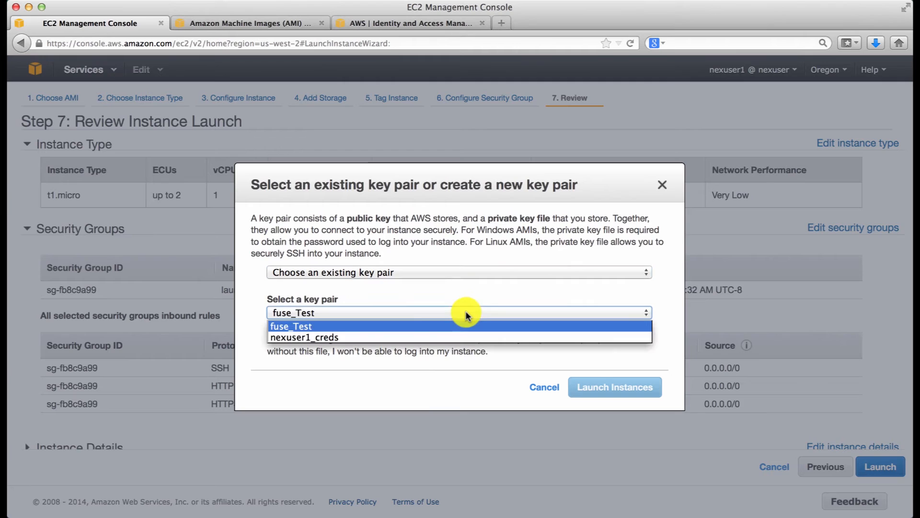
{"action": "left_click", "coordinate": [445, 337]}
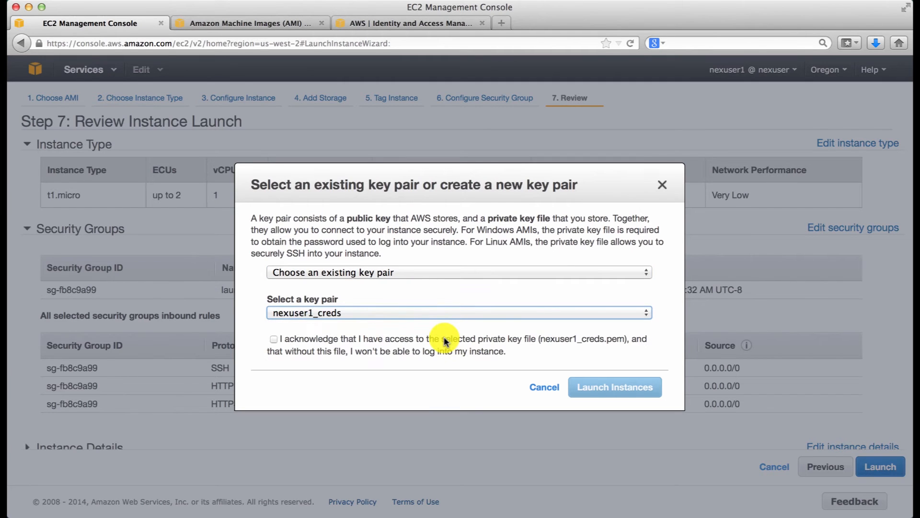
{"action": "left_click", "coordinate": [275, 339]}
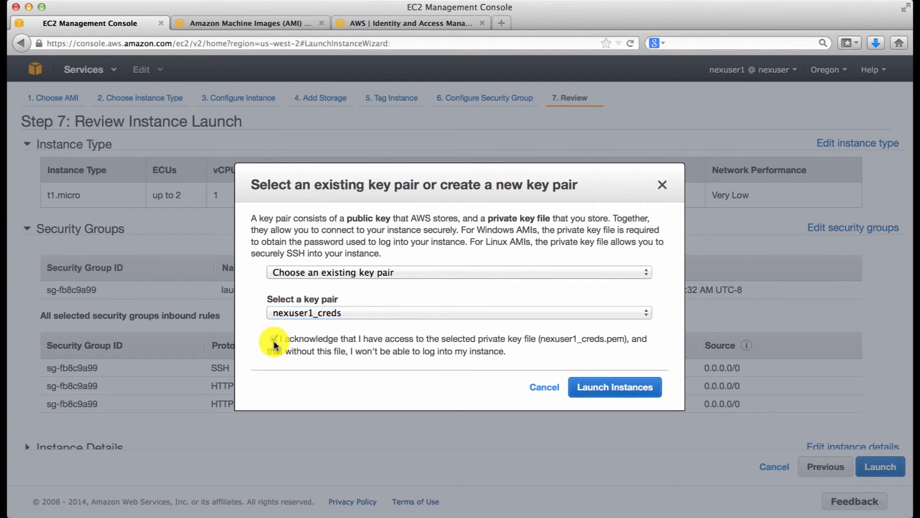
{"action": "left_click", "coordinate": [629, 392]}
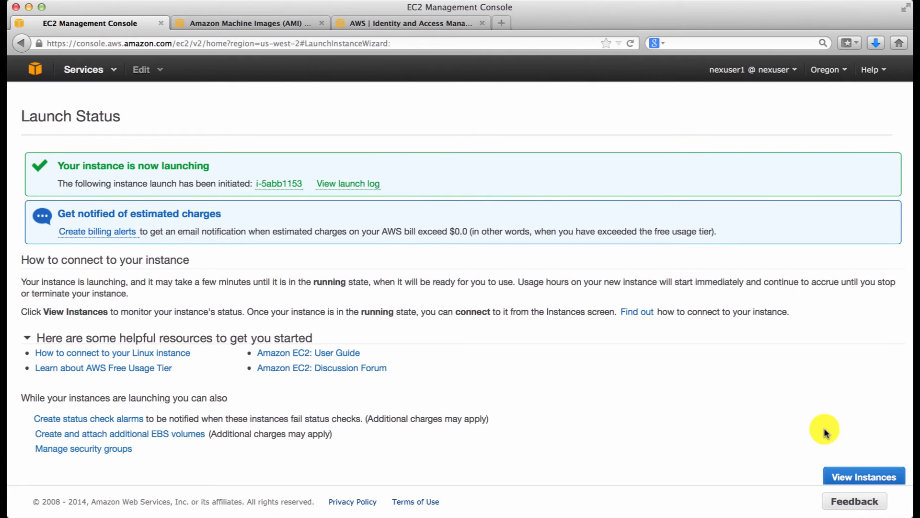
{"action": "scroll", "coordinate": [825, 432], "scroll_direction": "down", "scroll_amount": 1}
{"action": "left_click", "coordinate": [870, 474]}
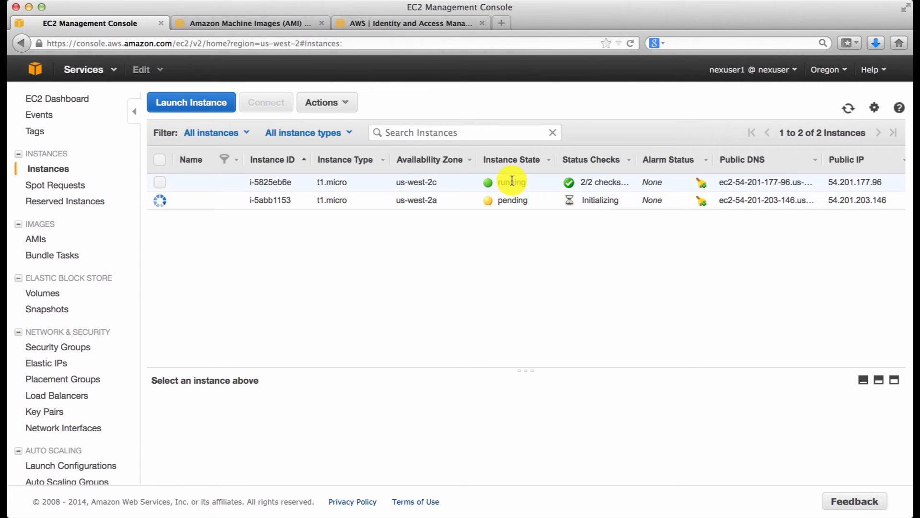
Step: Refresh the instances list, enlarge the details of the new us-west-2a instance and copy its public DNS
{"action": "left_click", "coordinate": [849, 111]}
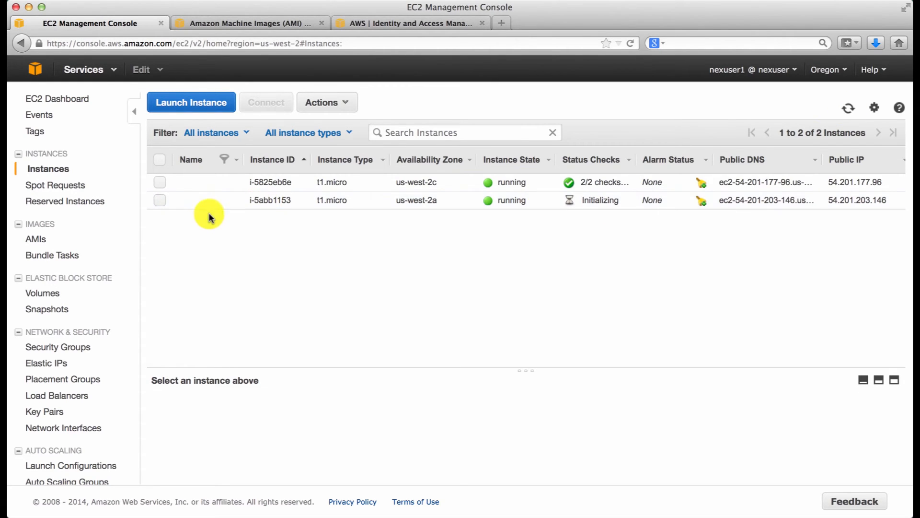
{"action": "left_click", "coordinate": [160, 201]}
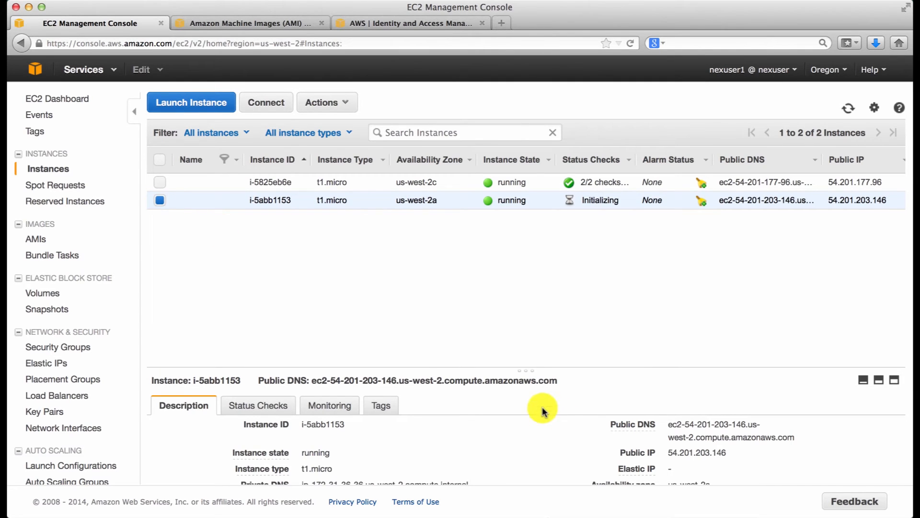
{"action": "left_click_drag", "start_coordinate": [530, 376], "coordinate": [524, 278]}
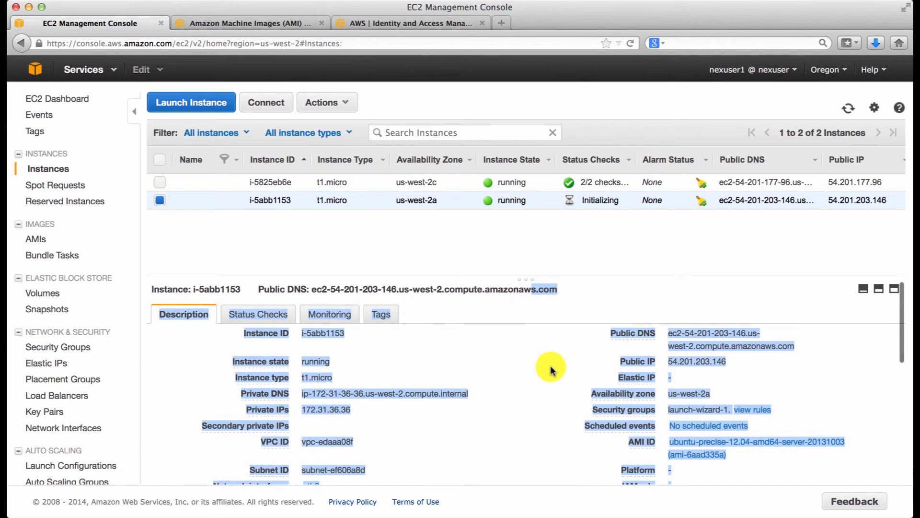
{"action": "left_click", "coordinate": [600, 304]}
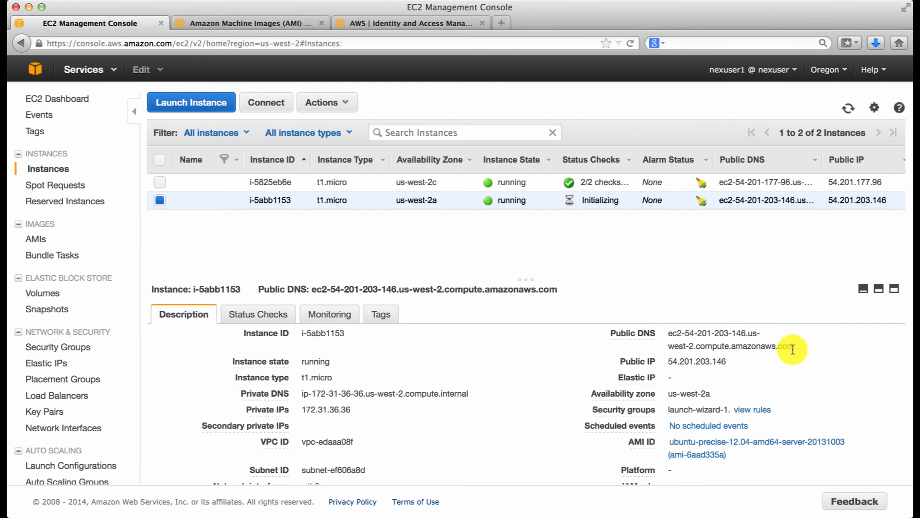
{"action": "left_click_drag", "start_coordinate": [794, 349], "coordinate": [670, 336]}
{"action": "key", "text": "super+c"}
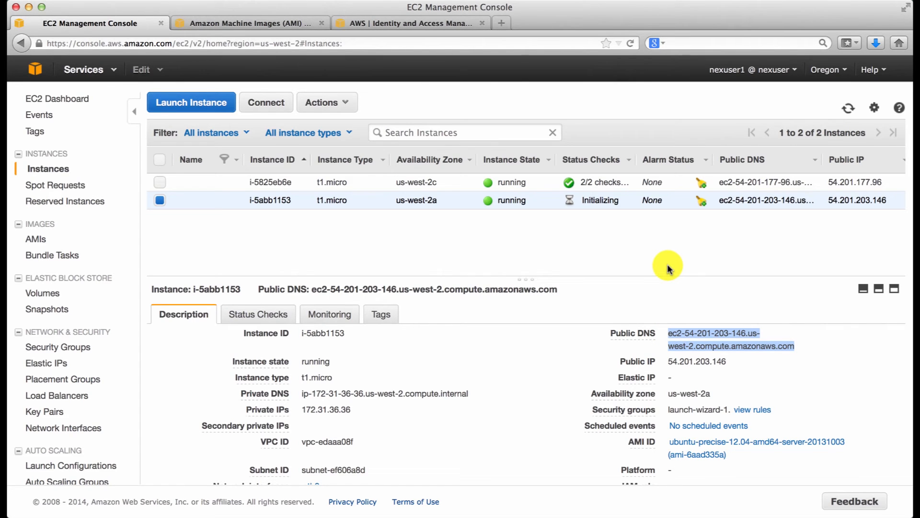
{"action": "left_click", "coordinate": [755, 350]}
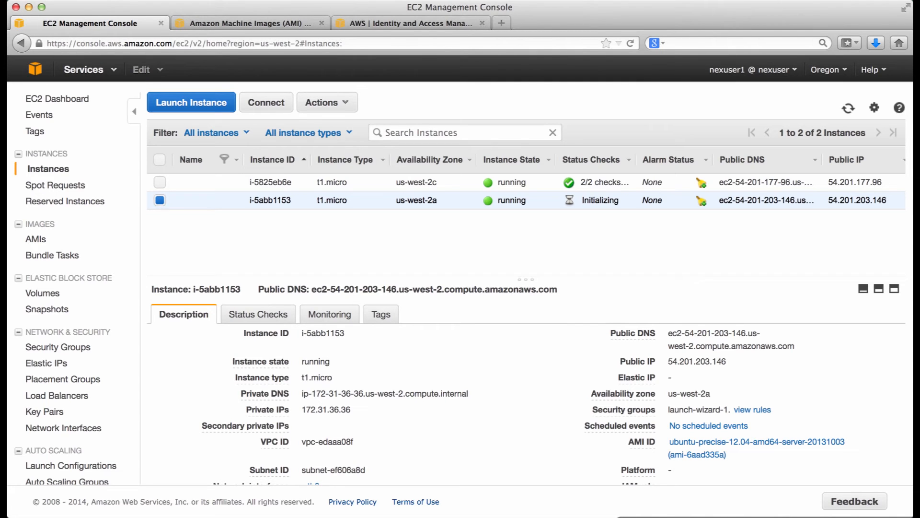
Step: Switch to the Terminal and list the files in the AWS_test folder with ls
{"action": "left_click", "coordinate": [816, 516]}
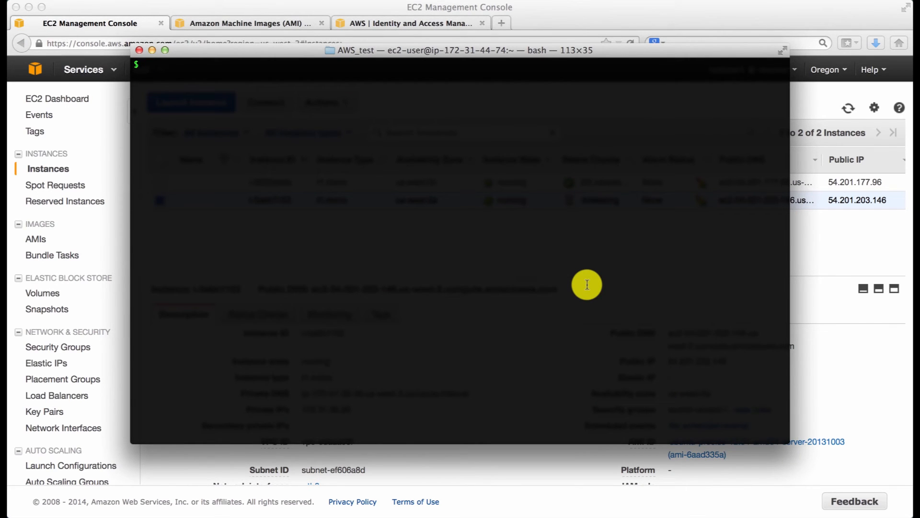
{"action": "type", "text": "ls"}
{"action": "key", "text": "Return"}
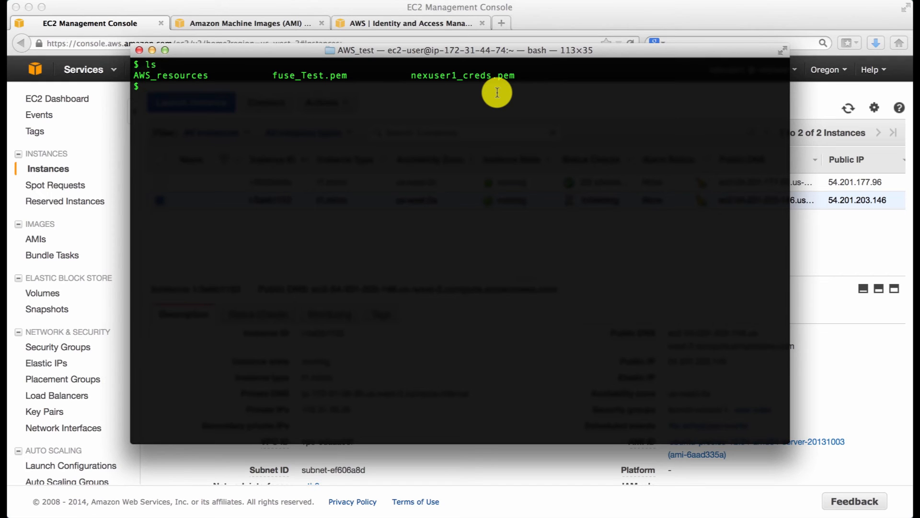
{"action": "type", "text": "ssh -i nexus"}
{"action": "key", "text": "Tab"}
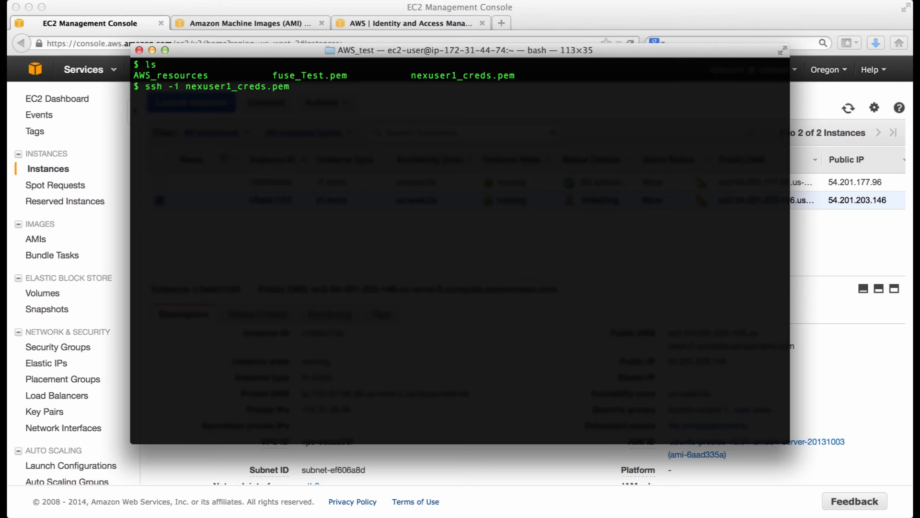
{"action": "type", "text": "ubuntu@"}
{"action": "key", "text": "super+v"}
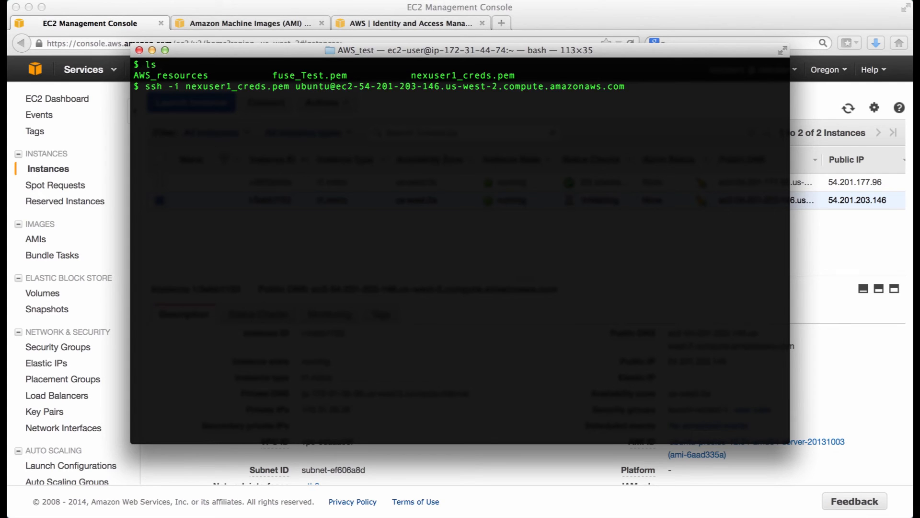
{"action": "key", "text": "Return"}
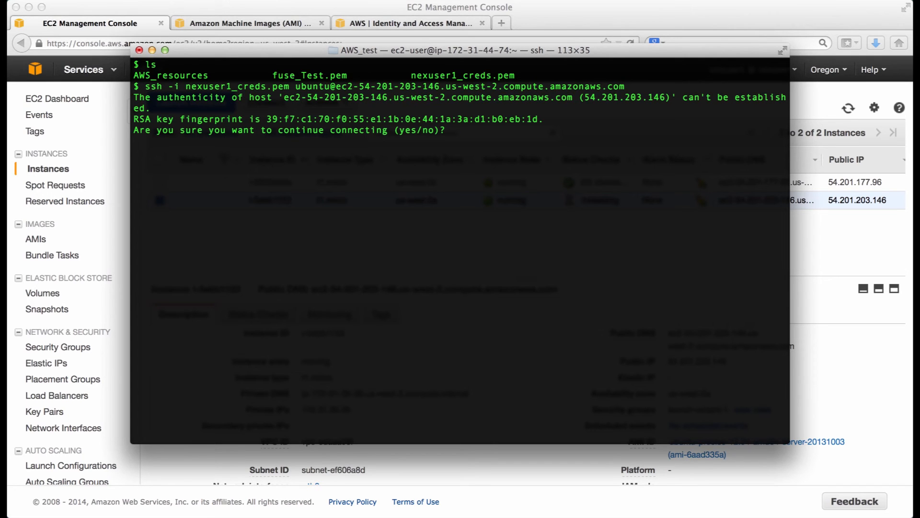
{"action": "type", "text": "yes"}
{"action": "key", "text": "Return"}
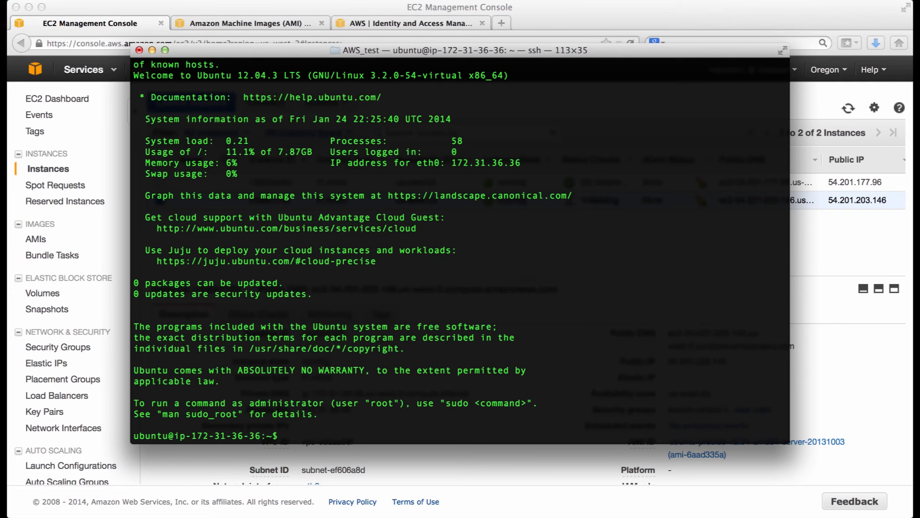
Step: Start a root shell on the instance with sudo -i and refresh its package lists with apt-get update
{"action": "type", "text": "sudo -i"}
{"action": "key", "text": "Return"}
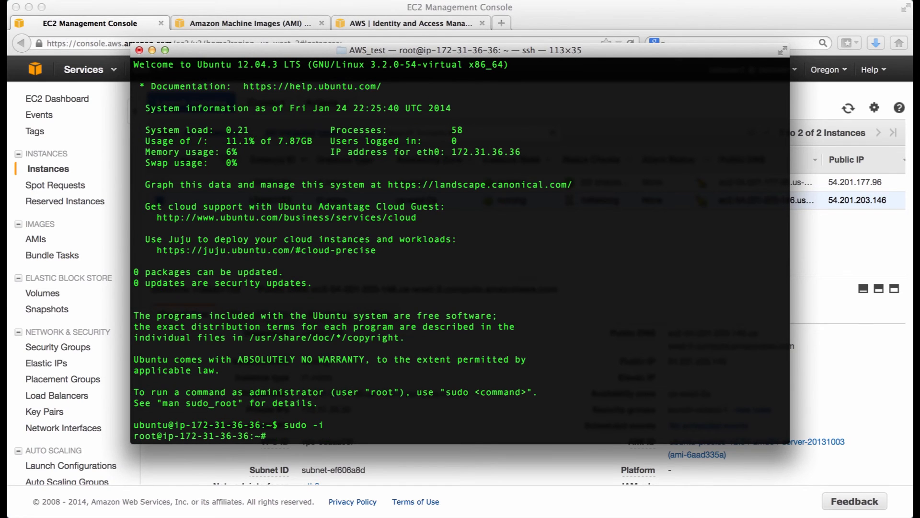
{"action": "type", "text": "apt-get update"}
{"action": "key", "text": "Return"}
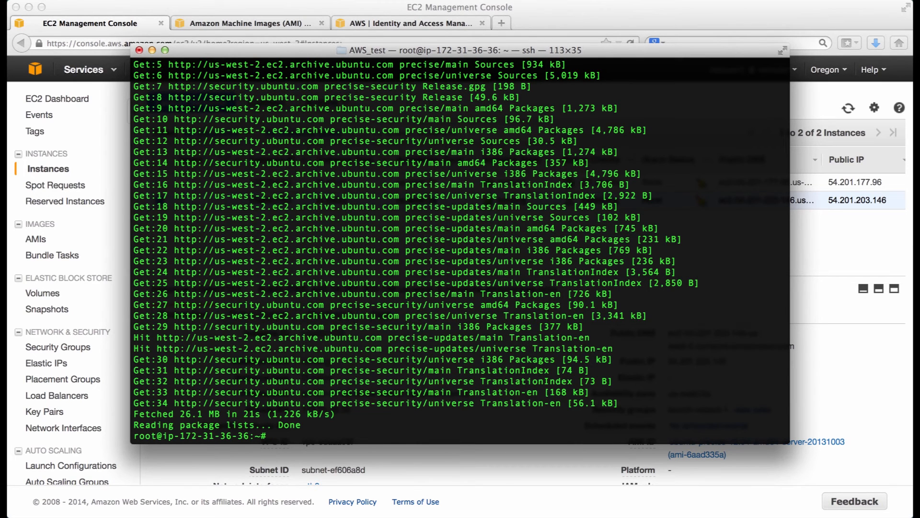
Step: Log out of the root shell and close the SSH connection to the instance
{"action": "type", "text": "logout"}
{"action": "key", "text": "Return"}
{"action": "type", "text": "logout"}
{"action": "key", "text": "Return"}
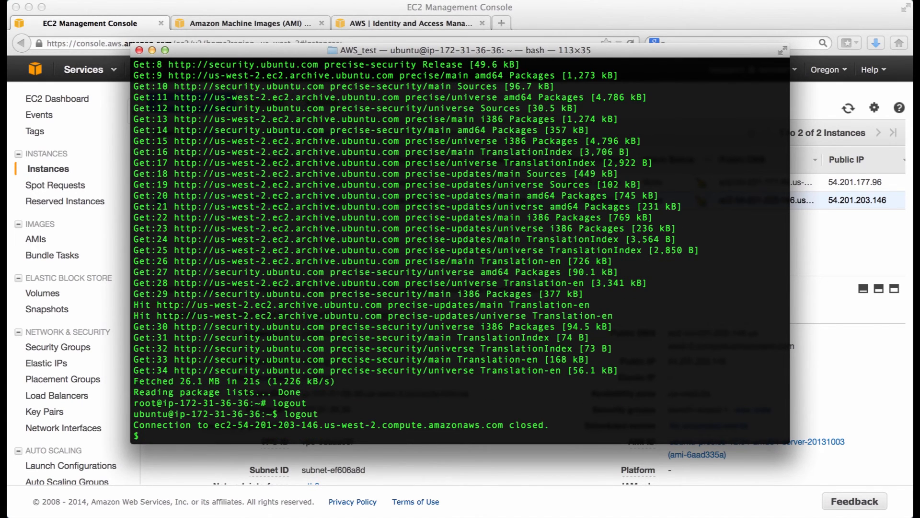
Step: Return to the EC2 console in the browser and start creating an image from instance i-5abb1153
{"action": "left_click", "coordinate": [825, 248]}
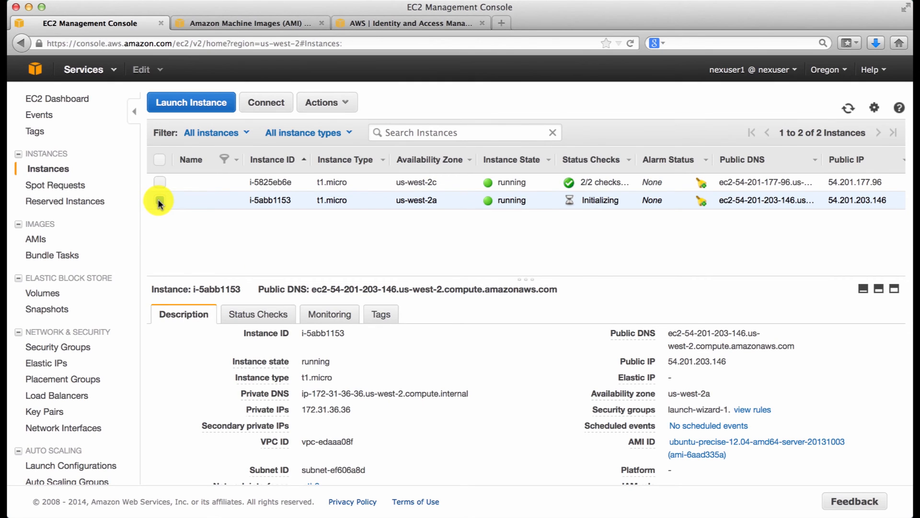
{"action": "right_click", "coordinate": [221, 200]}
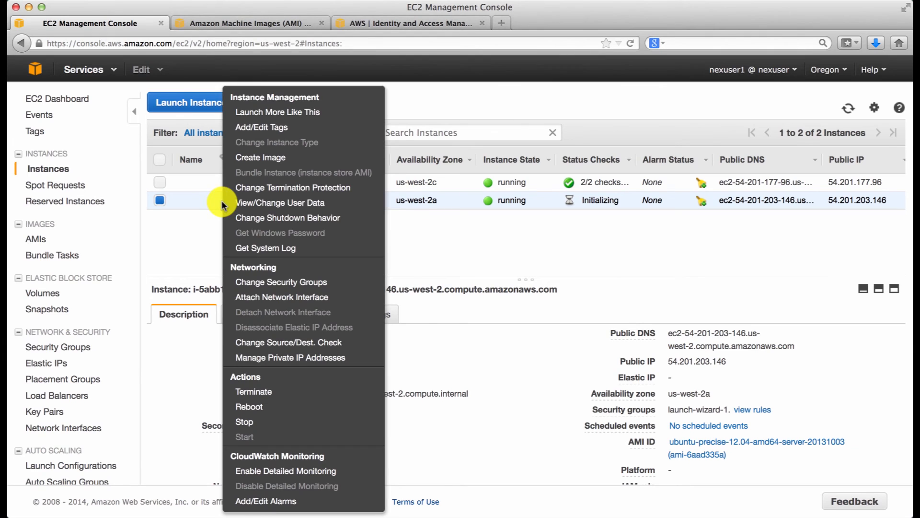
{"action": "left_click", "coordinate": [199, 233]}
{"action": "left_click", "coordinate": [341, 104]}
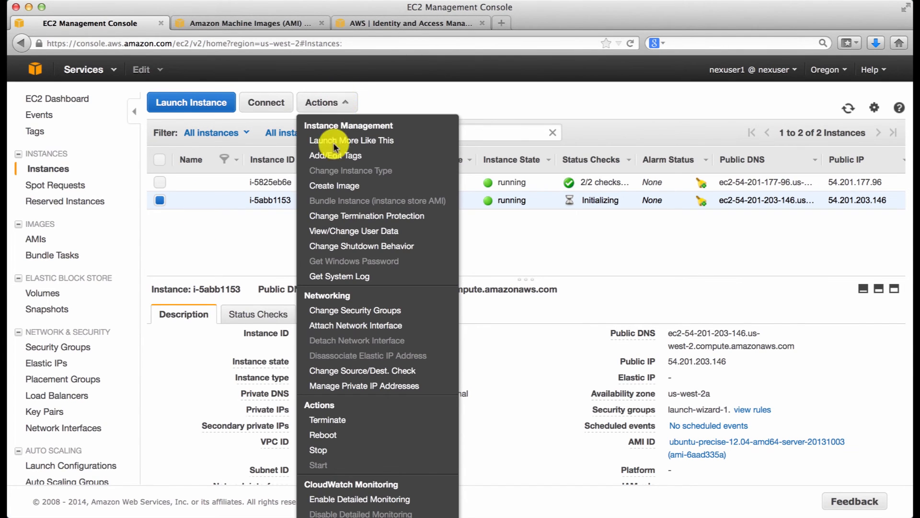
{"action": "left_click", "coordinate": [331, 186]}
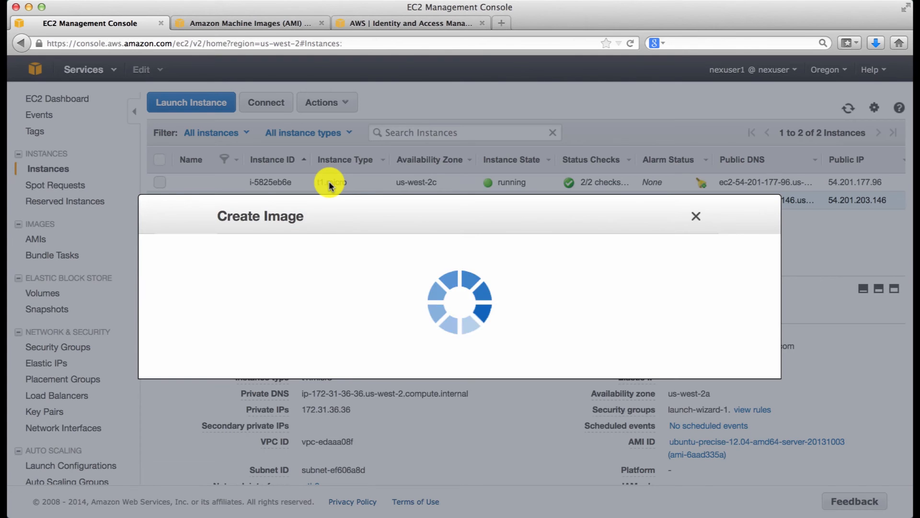
Step: Create the image with the name AMI_test and the description test AMI for NEX, and close the request confirmation
{"action": "left_click", "coordinate": [367, 196]}
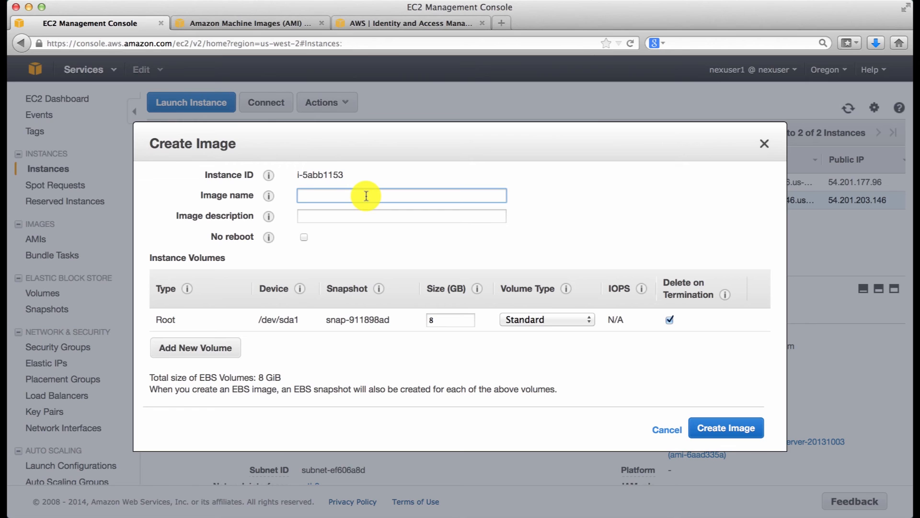
{"action": "type", "text": "AMI_test"}
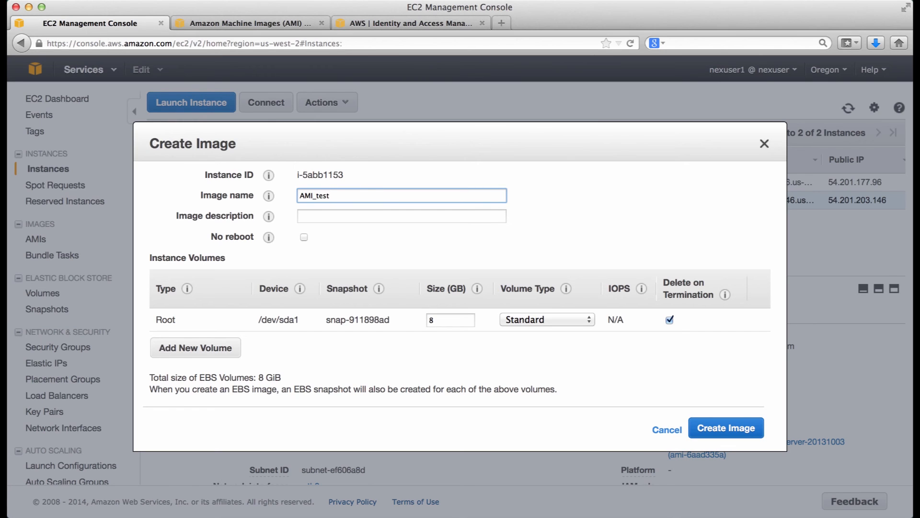
{"action": "key", "text": "Tab"}
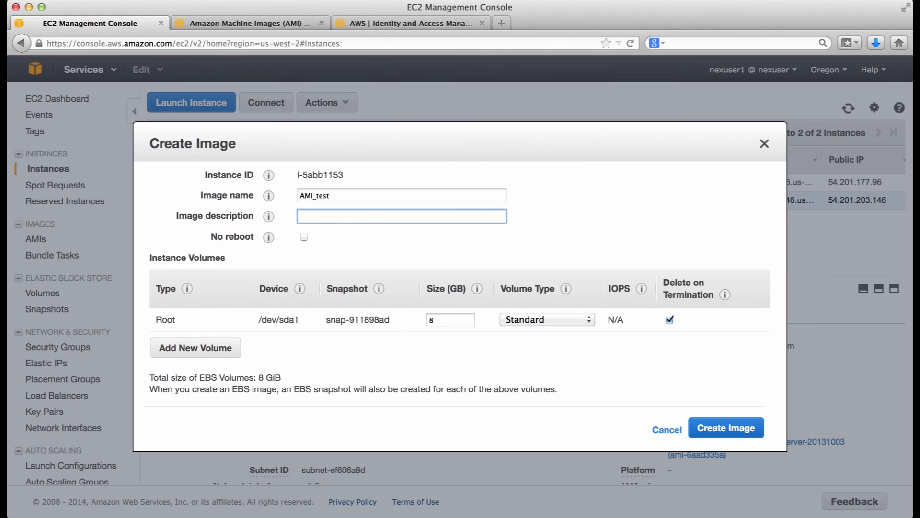
{"action": "type", "text": "test AMI for NEX"}
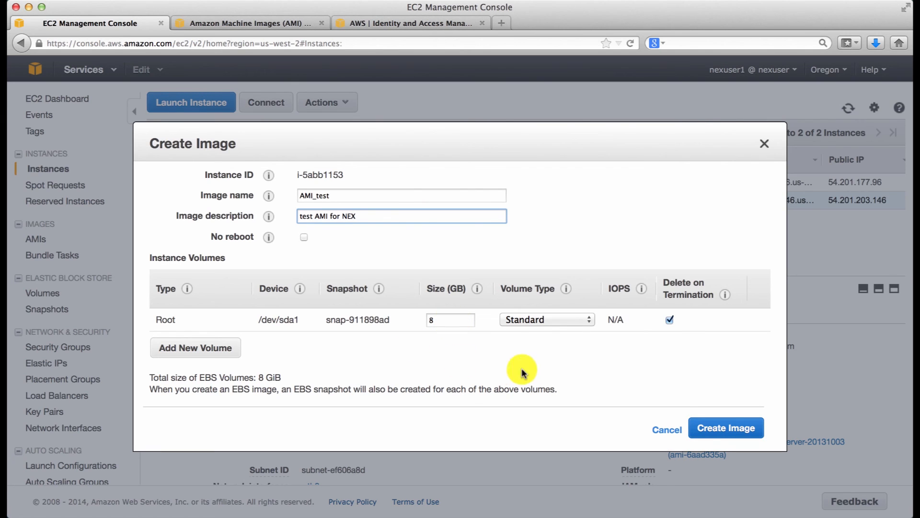
{"action": "left_click", "coordinate": [720, 428]}
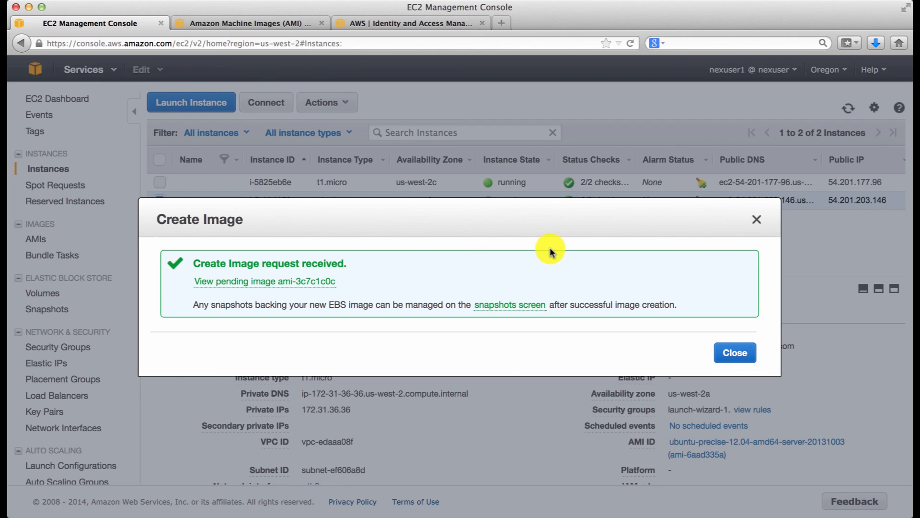
{"action": "left_click", "coordinate": [729, 353]}
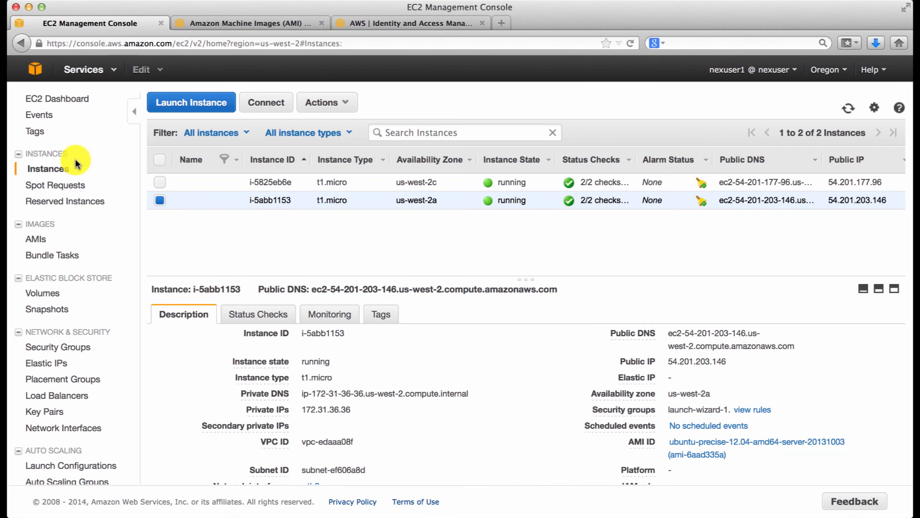
Step: Show the owned AMIs and refresh the list to check the status of AMI_test
{"action": "left_click", "coordinate": [34, 240]}
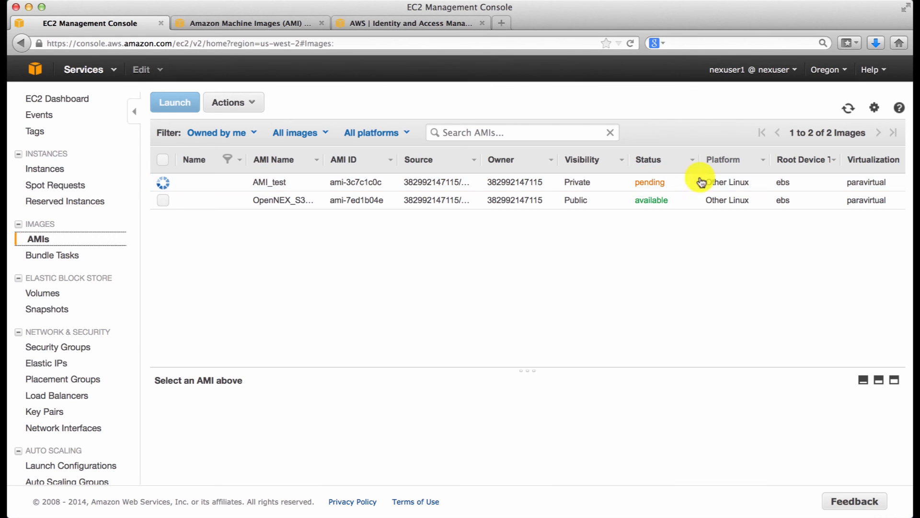
{"action": "left_click", "coordinate": [848, 110]}
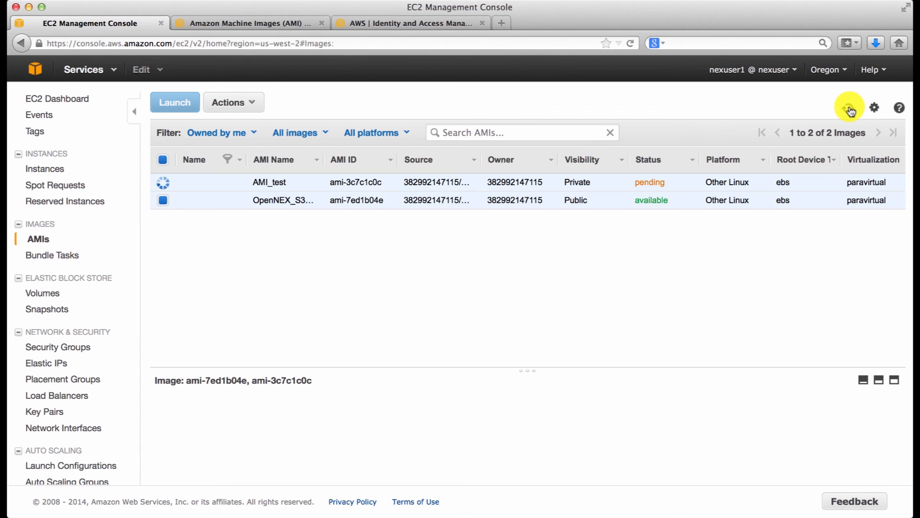
{"action": "left_click", "coordinate": [850, 109]}
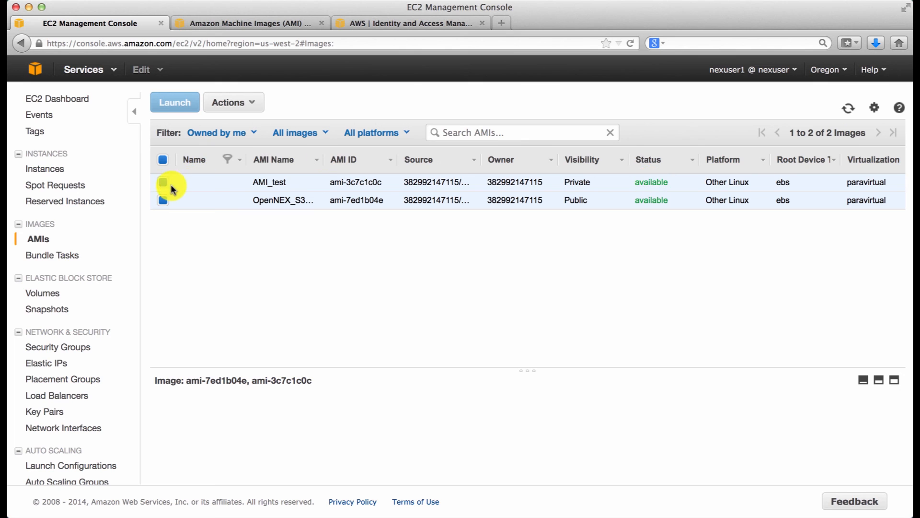
Step: Select only AMI_test in the AMI list and change its image permissions to Public
{"action": "left_click", "coordinate": [162, 183]}
{"action": "left_click", "coordinate": [162, 184]}
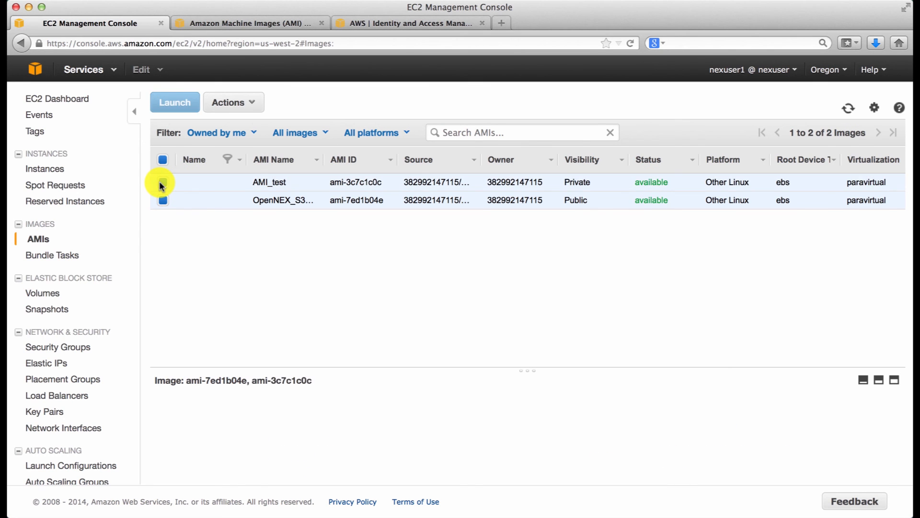
{"action": "left_click", "coordinate": [163, 184]}
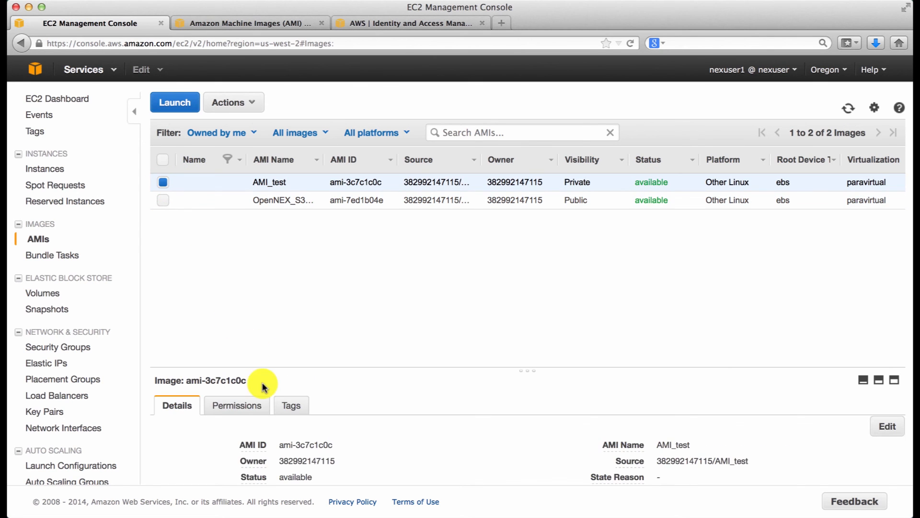
{"action": "left_click", "coordinate": [230, 409]}
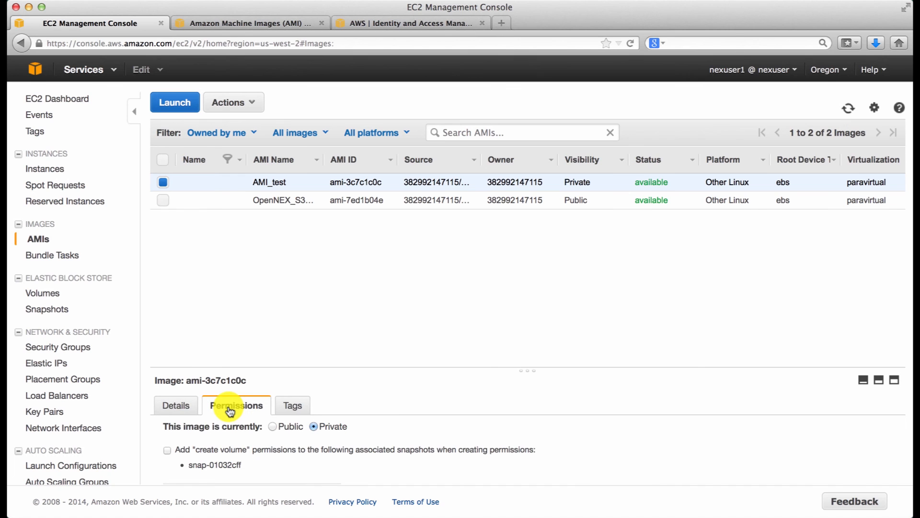
{"action": "scroll", "coordinate": [370, 388], "scroll_direction": "down", "scroll_amount": 2}
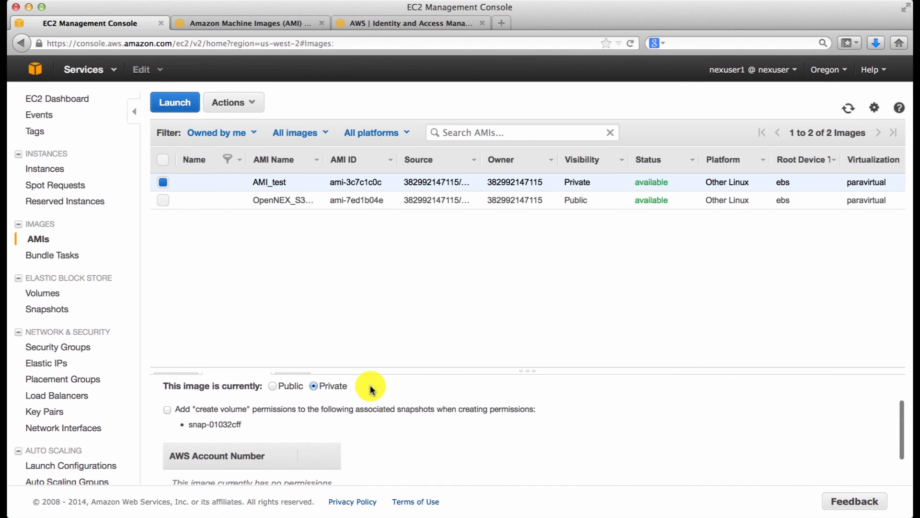
{"action": "left_click", "coordinate": [272, 386]}
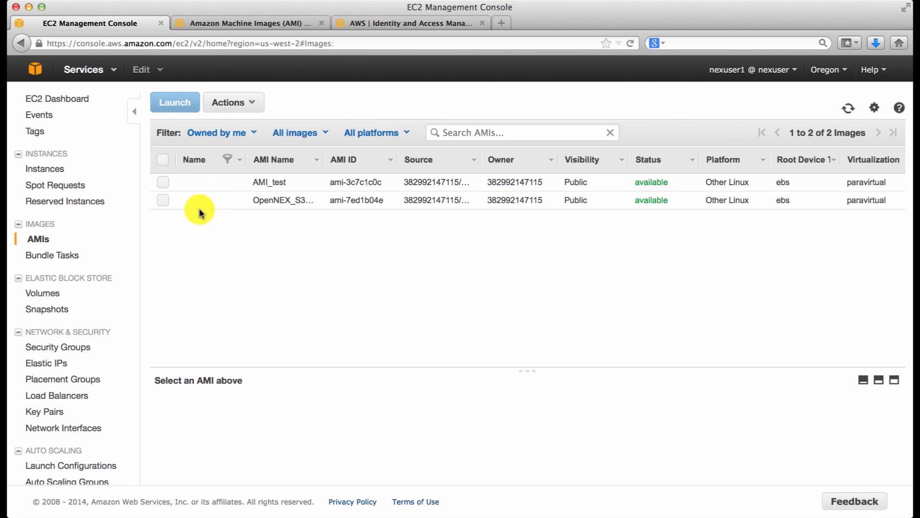
Step: Select AMI_test again and examine its AMI ID and image permissions
{"action": "left_click", "coordinate": [163, 183]}
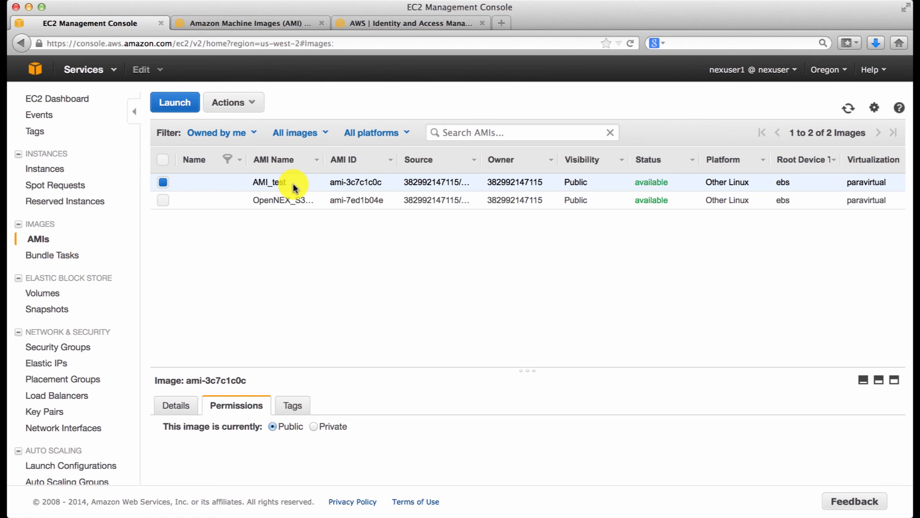
{"action": "left_click_drag", "start_coordinate": [330, 181], "coordinate": [378, 182]}
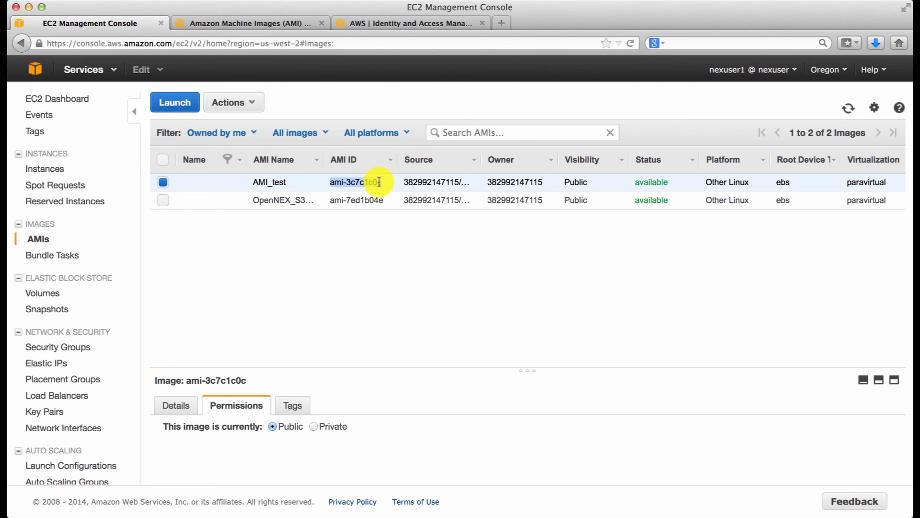
{"action": "left_click", "coordinate": [385, 182]}
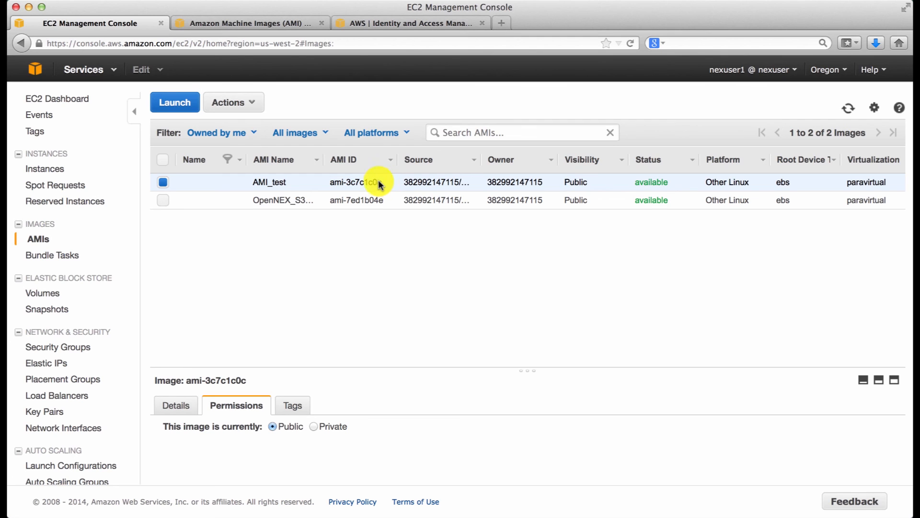